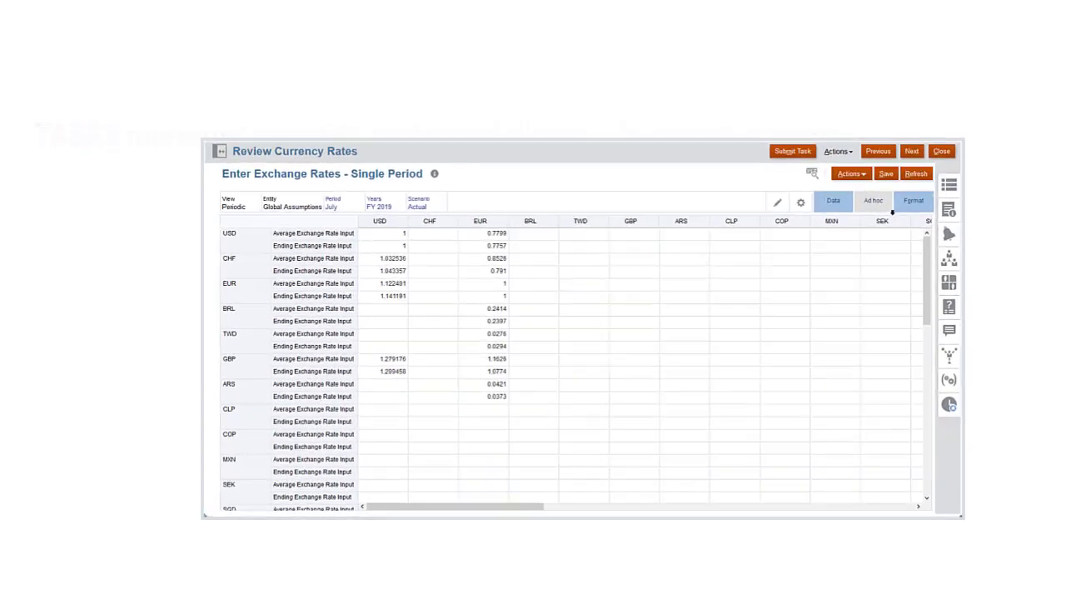
- Review the currency rates task's Properties and Workflow panels
left_click(947, 138)
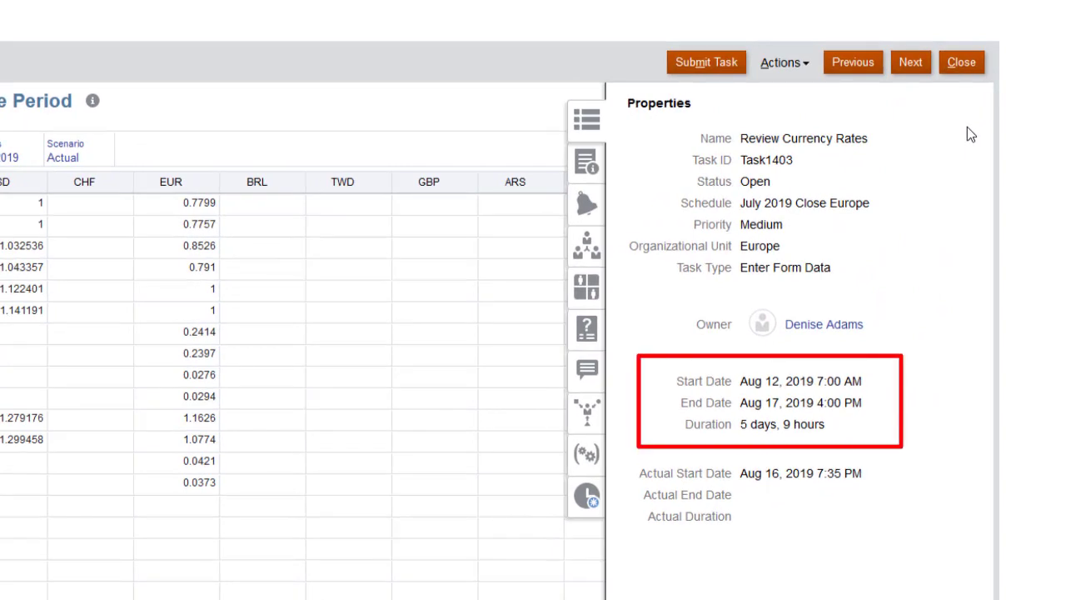
left_click(581, 250)
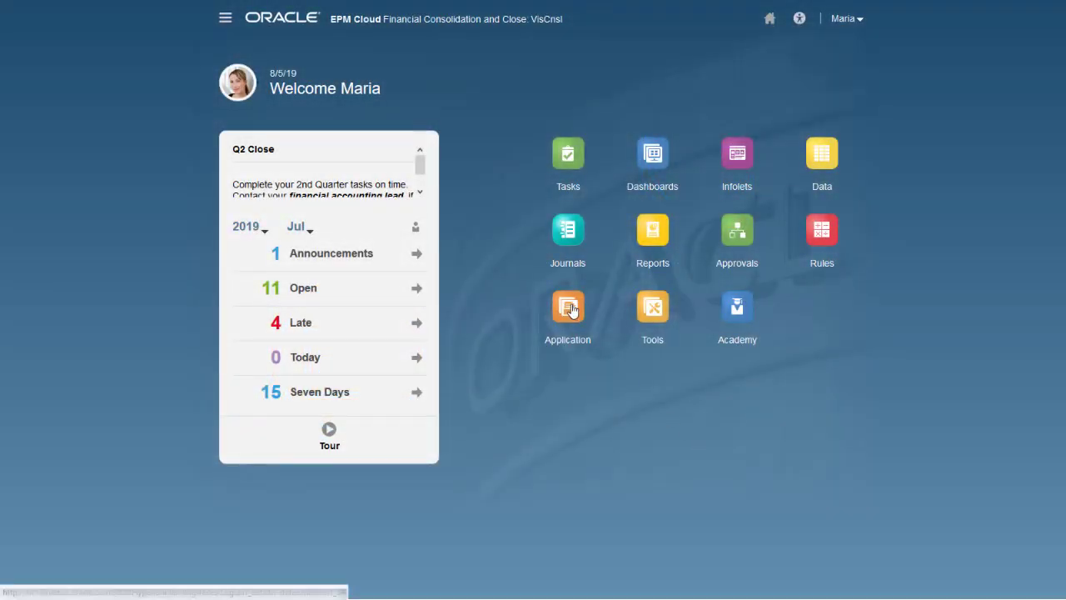
- Show Task Manager's Tasks list filtered to the Europe Month Close template
left_click(569, 310)
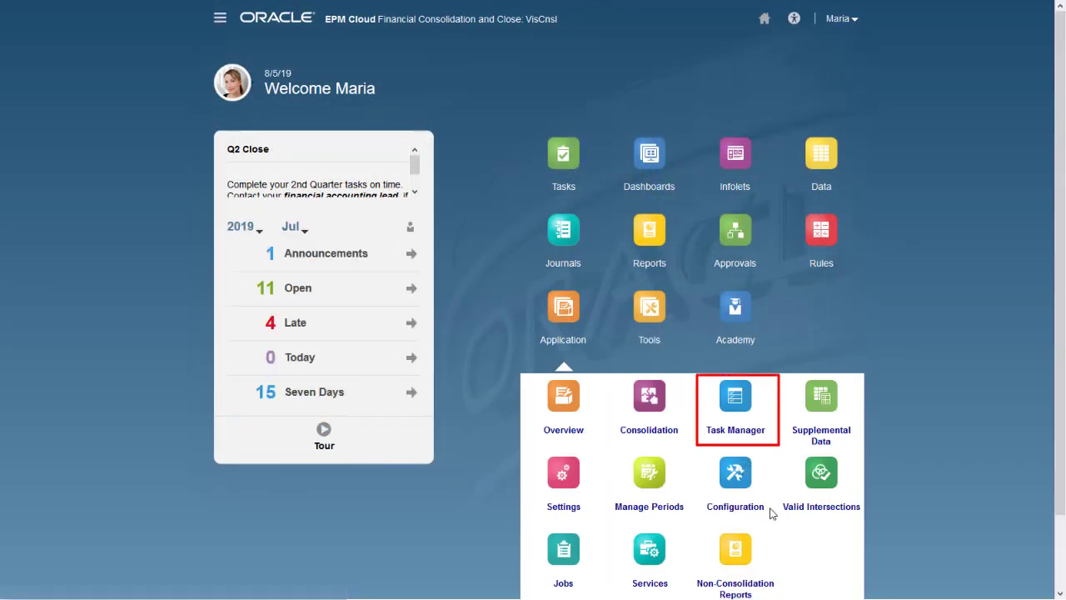
left_click(740, 402)
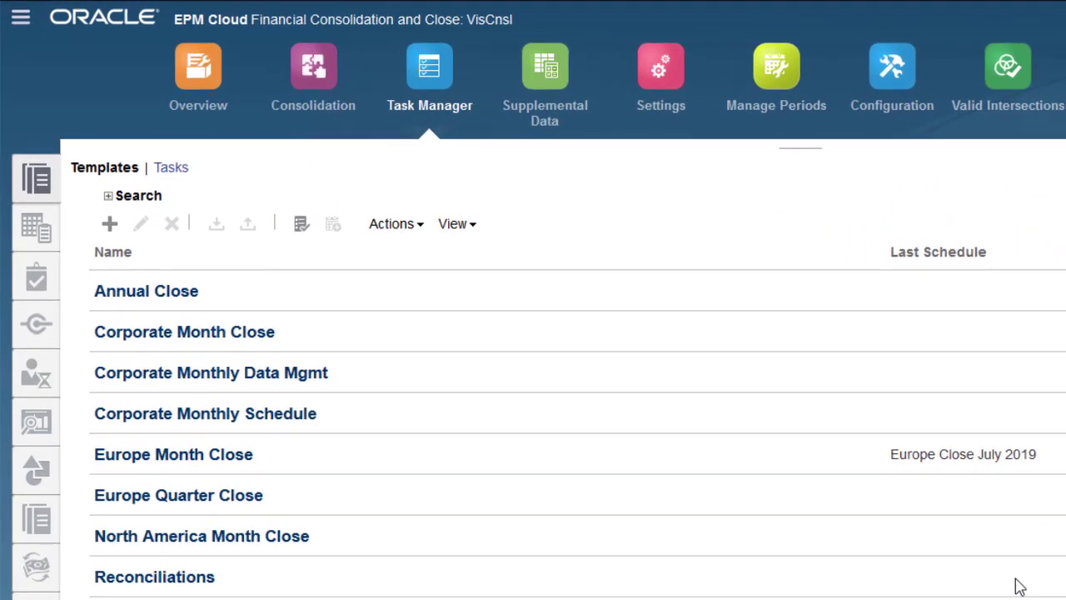
left_click(174, 171)
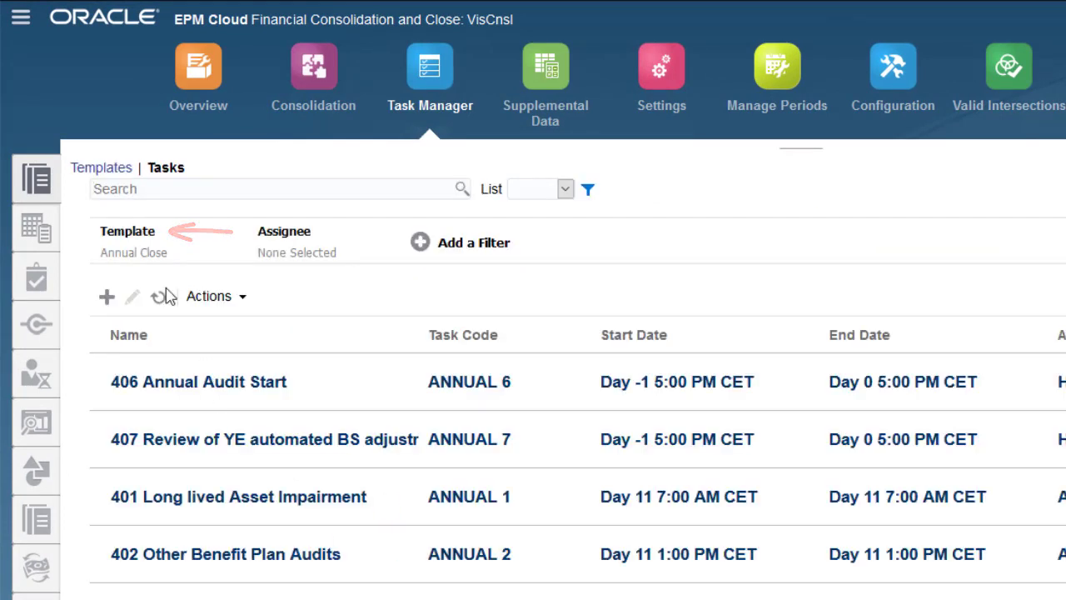
left_click(145, 263)
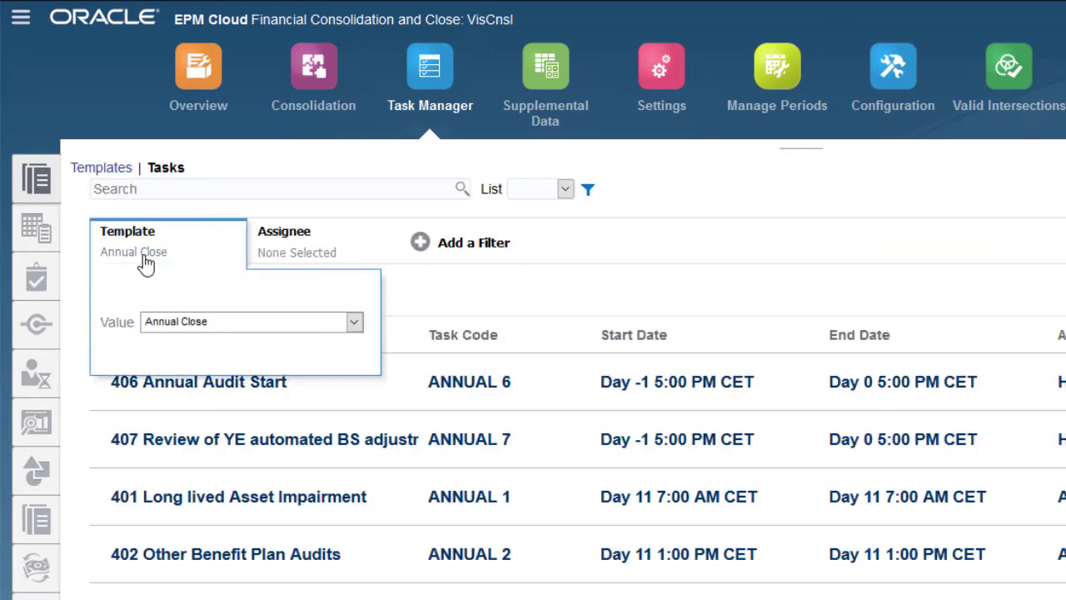
left_click(351, 326)
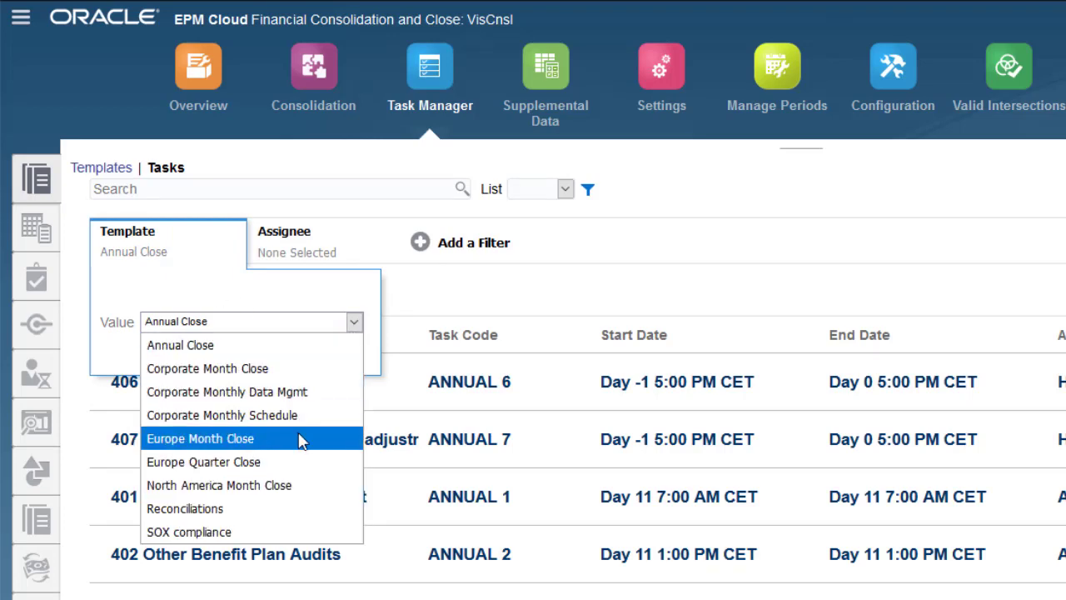
left_click(350, 438)
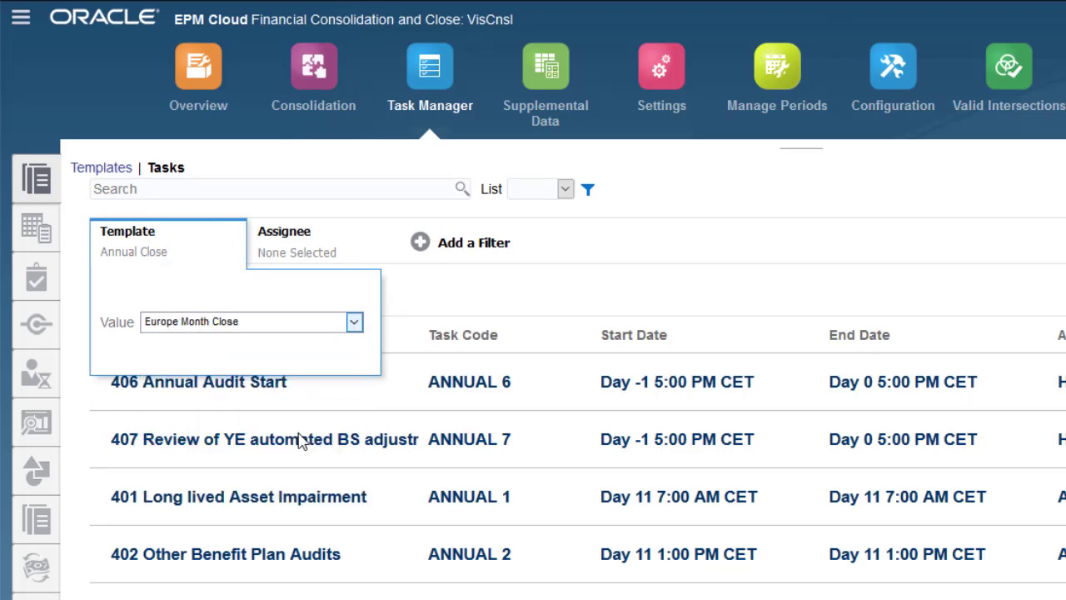
left_click(405, 300)
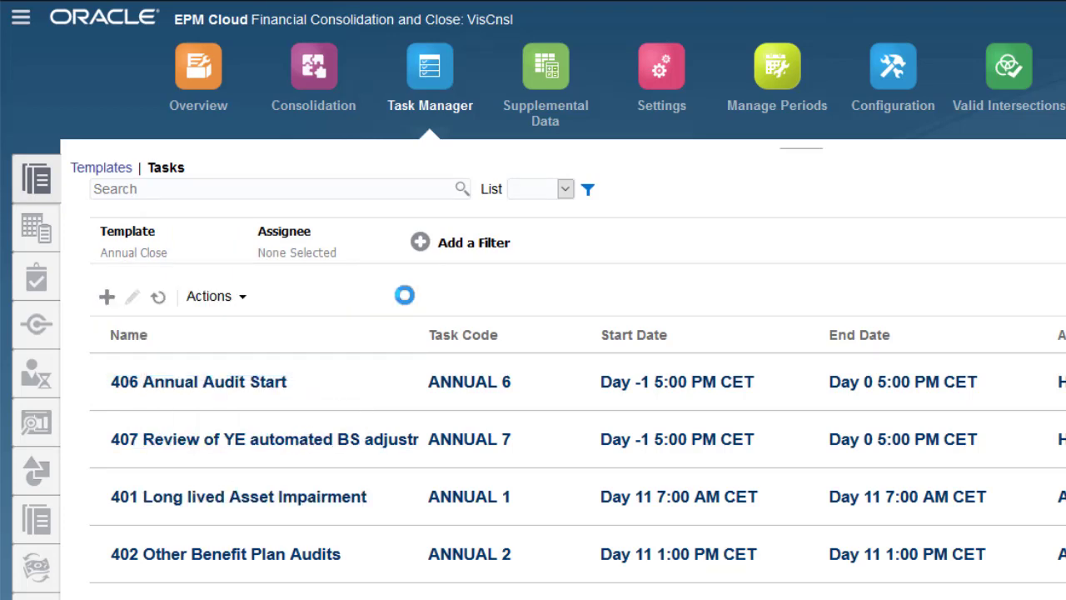
- Create a new task named 'Review currency rates' with description 'Verify currency rates data load'
left_click(107, 300)
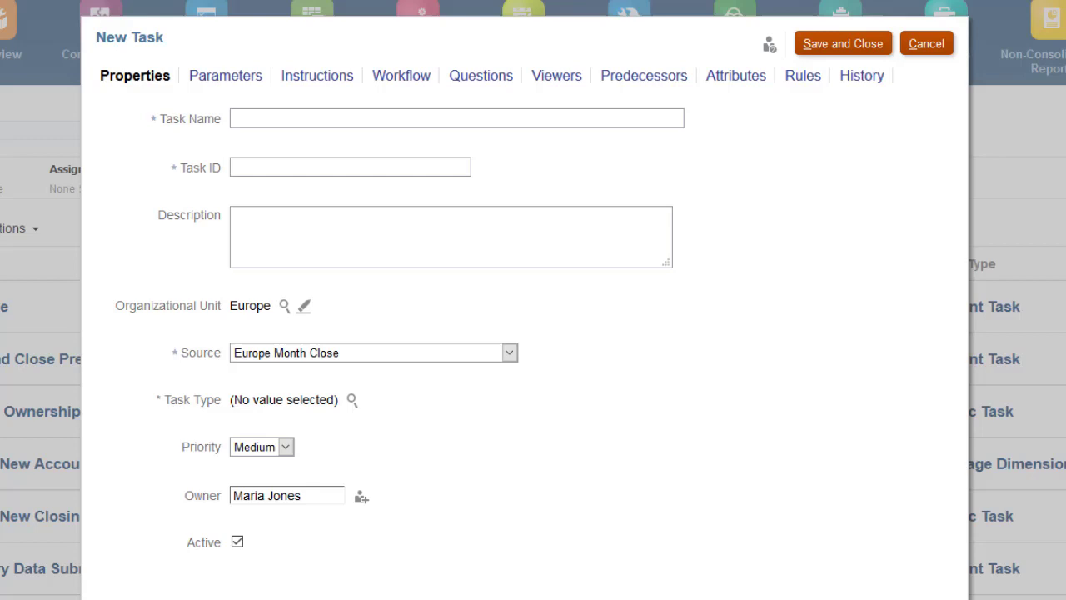
left_click(267, 118)
type("Review currency rates")
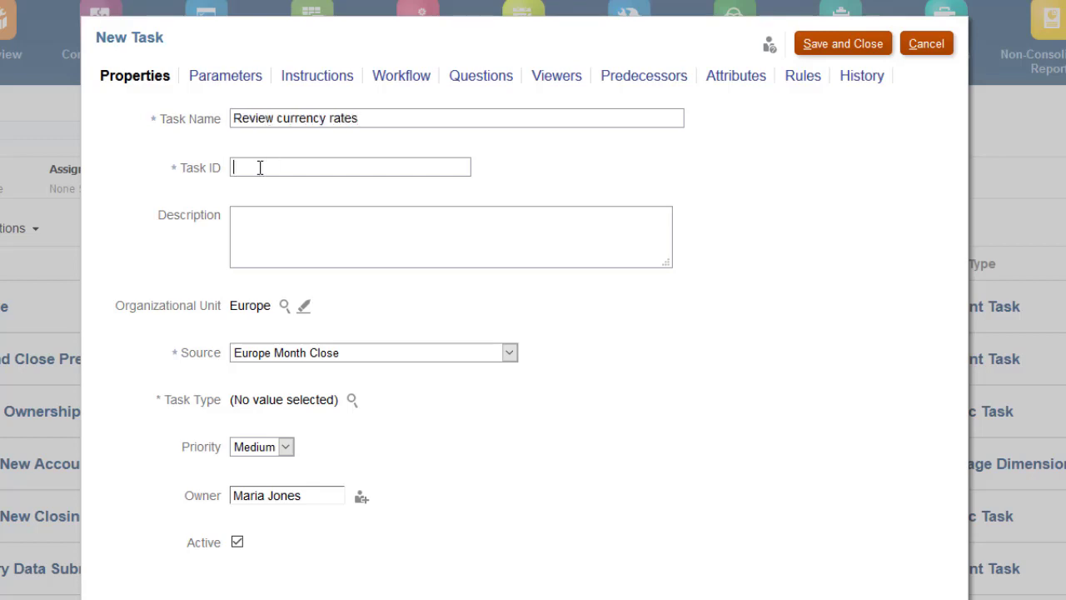
left_click(241, 220)
type("Verify currency rates data load")
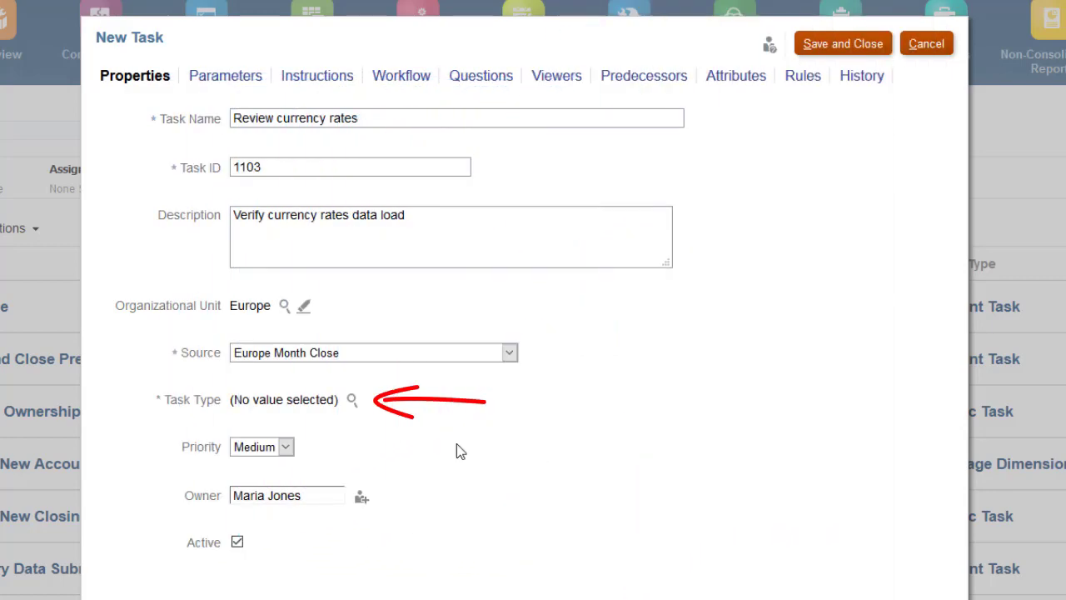
- Set the task type to Enter Form Data from Financial Close and Consolidation
left_click(351, 401)
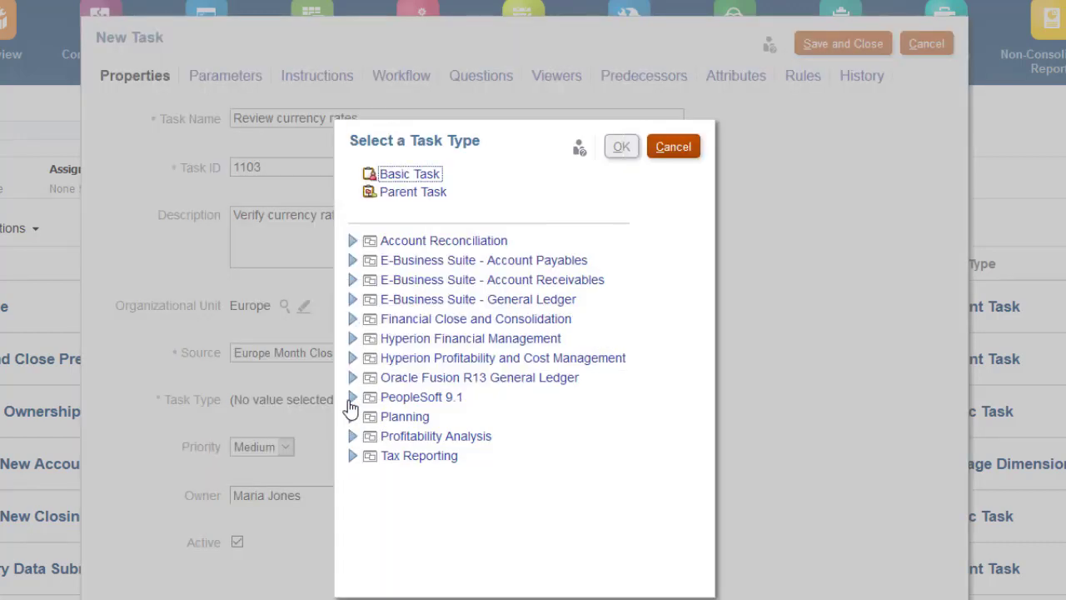
left_click(352, 318)
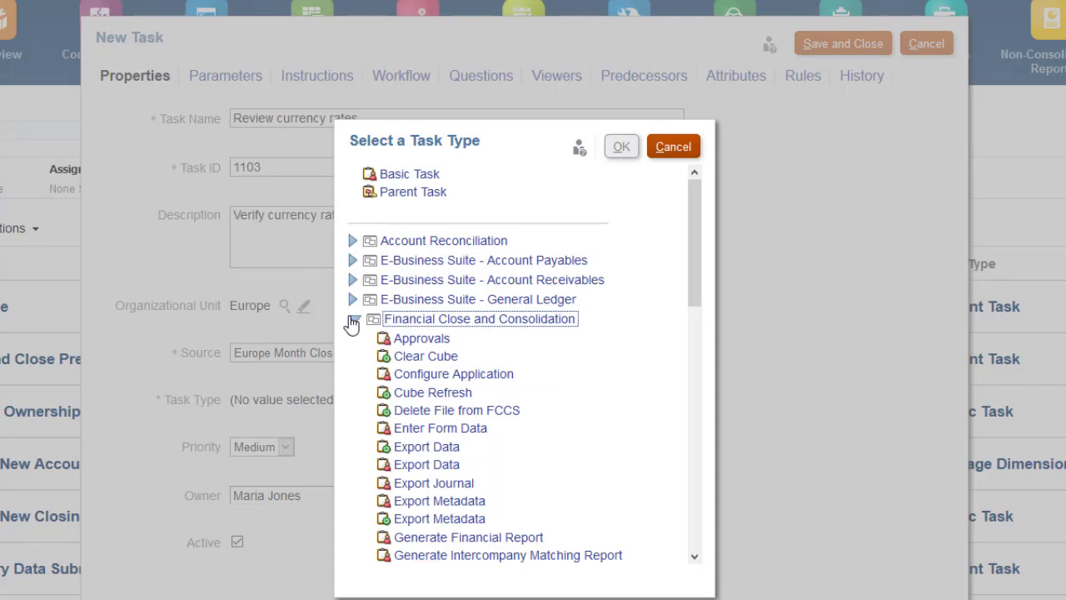
left_click(432, 427)
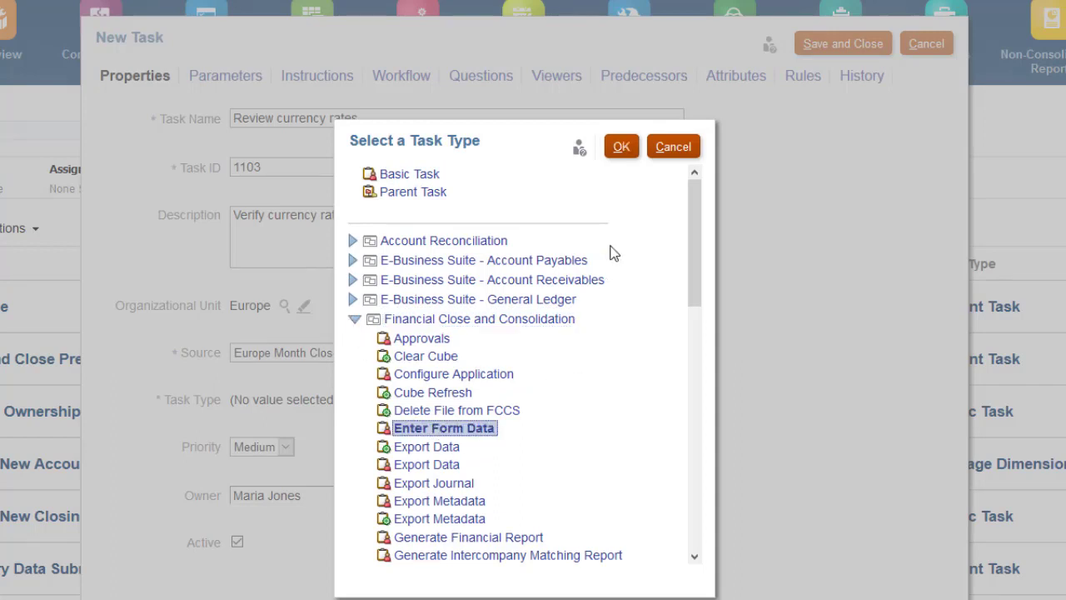
left_click(622, 150)
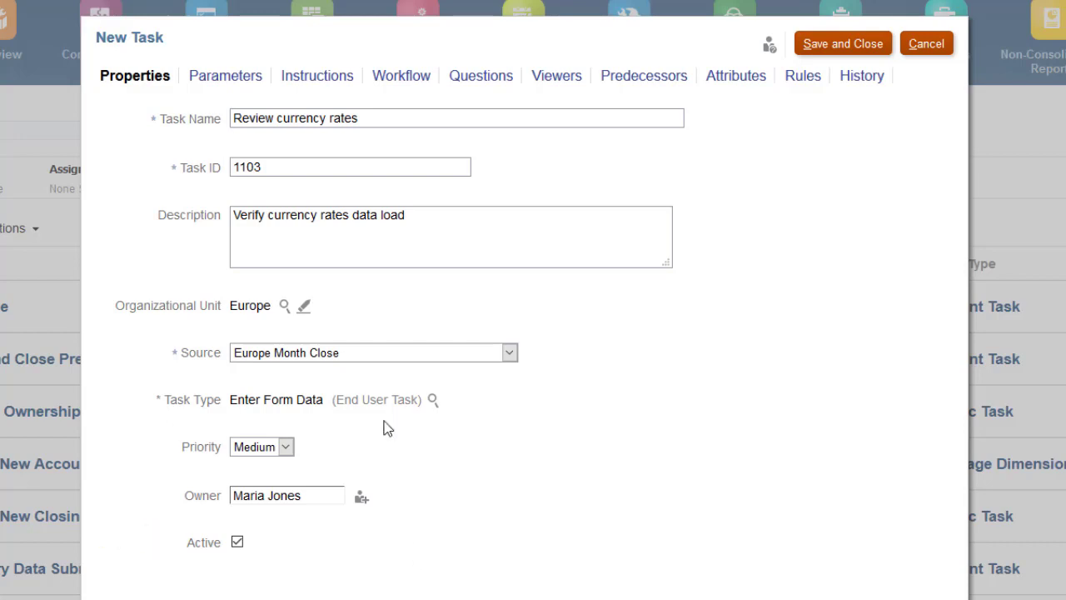
- Link the Enter Exchange Rates - Single Period form as the task parameter
left_click(249, 79)
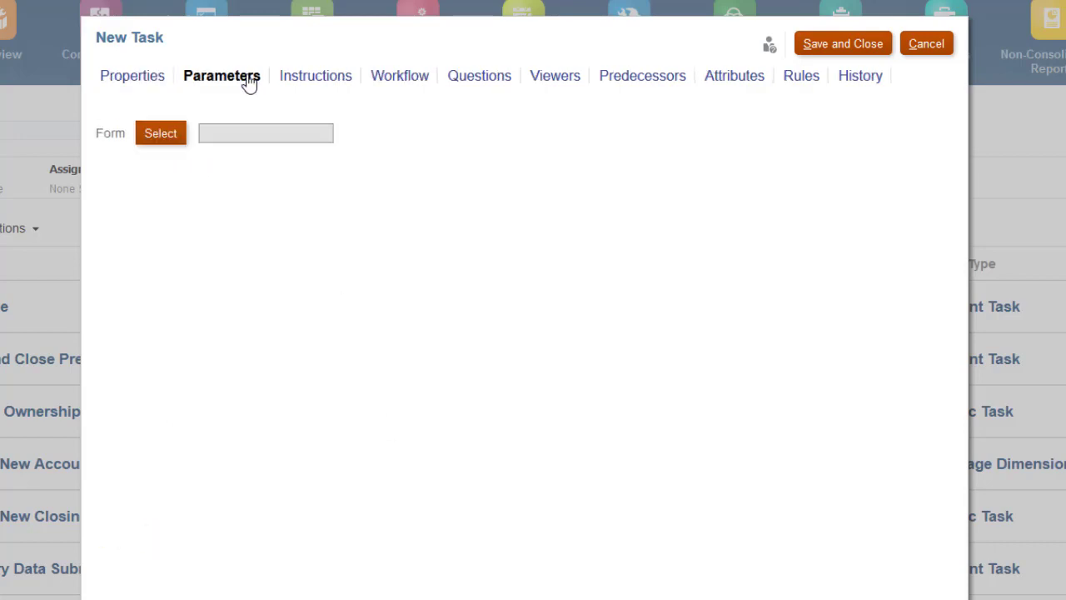
left_click(161, 145)
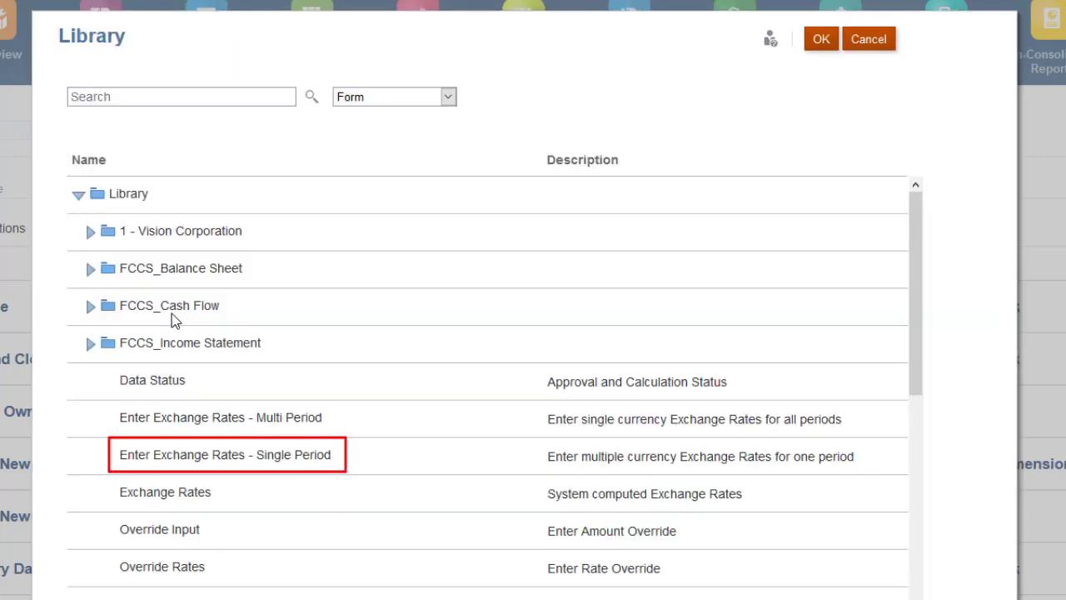
left_click(326, 441)
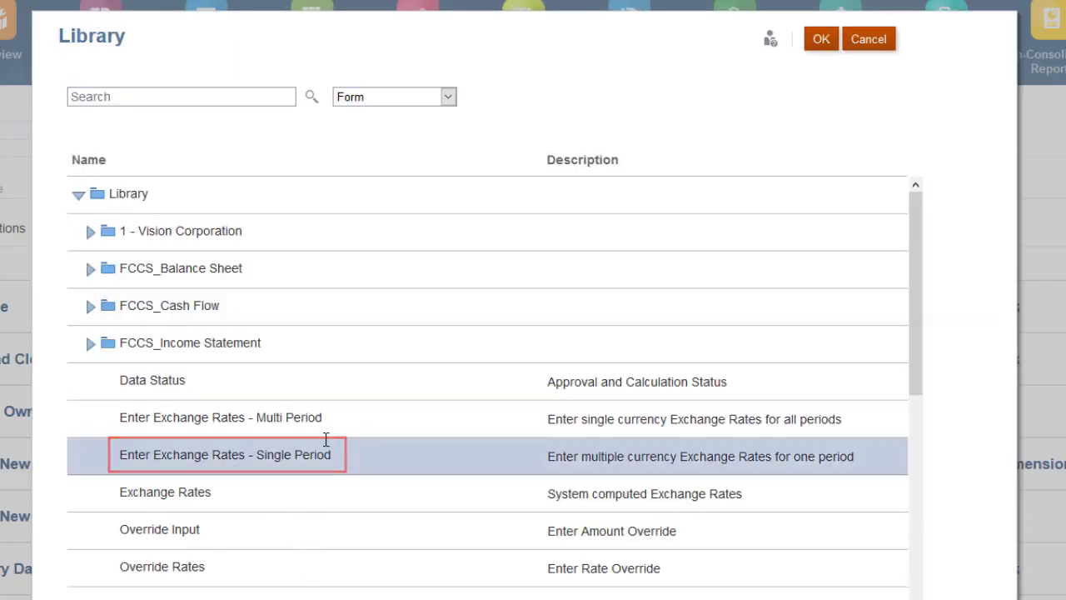
left_click(821, 43)
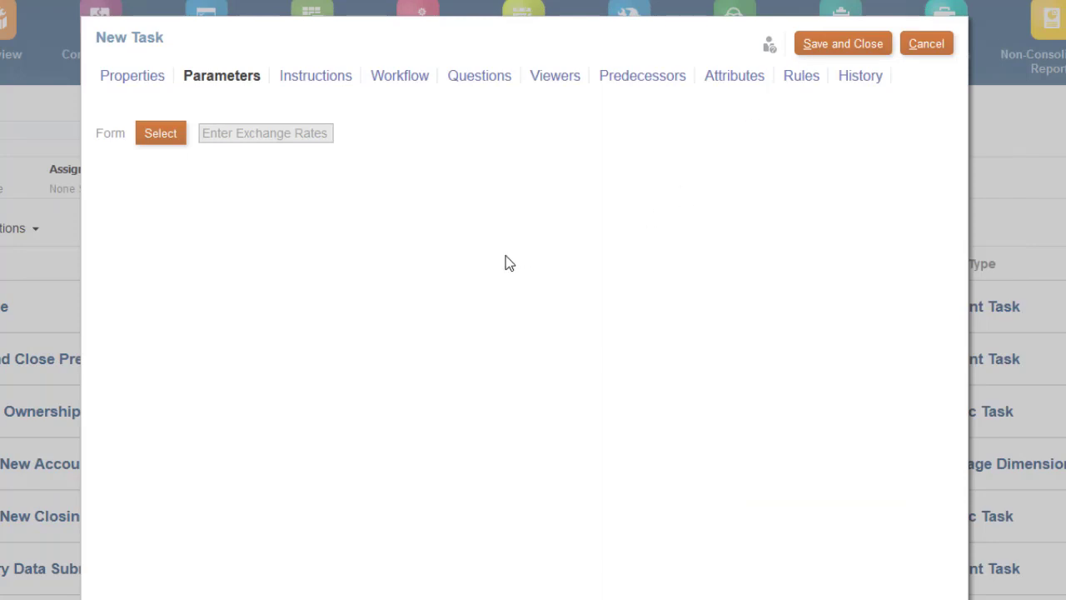
- Add instructions stating Load Currency Rates tasks must be completed before starting this task
left_click(337, 76)
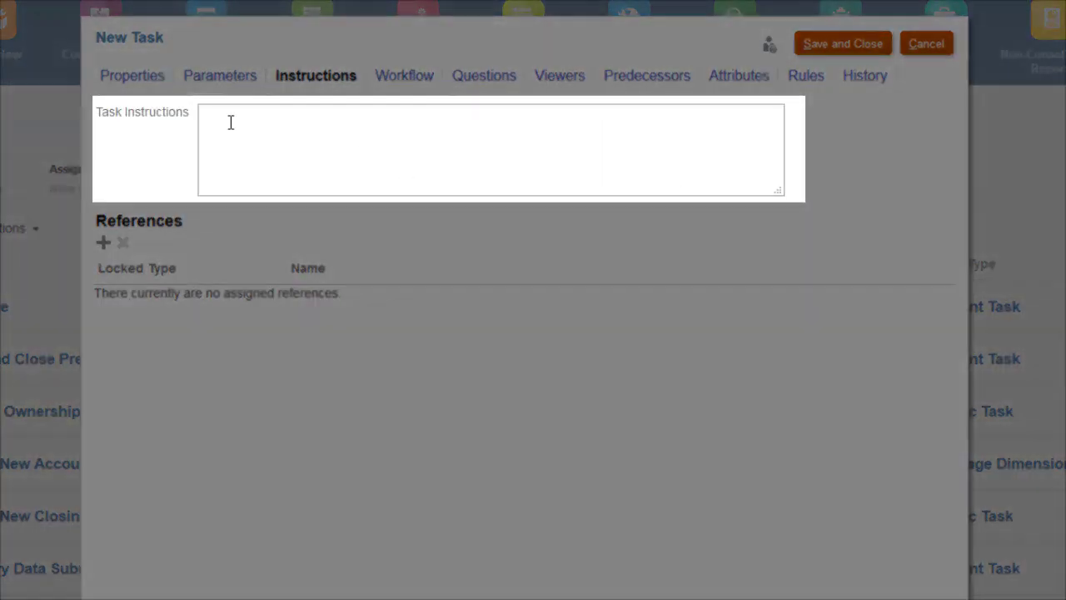
left_click(228, 122)
type("The Load Currency Rates tasks must be completed before you can start this task.")
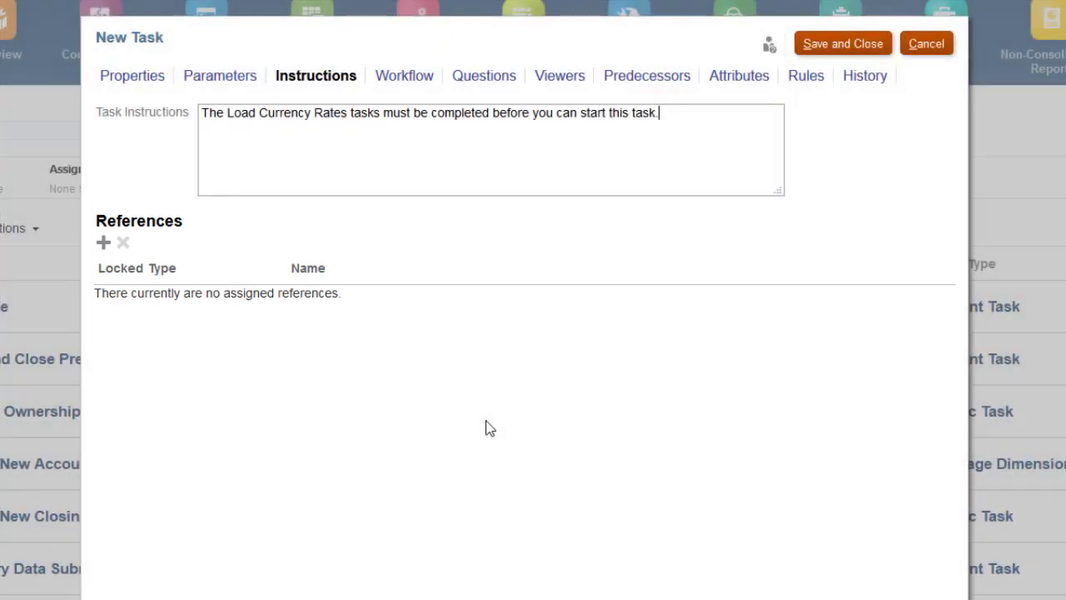
- Choose a new user as the task's assignee in Workflow
left_click(405, 89)
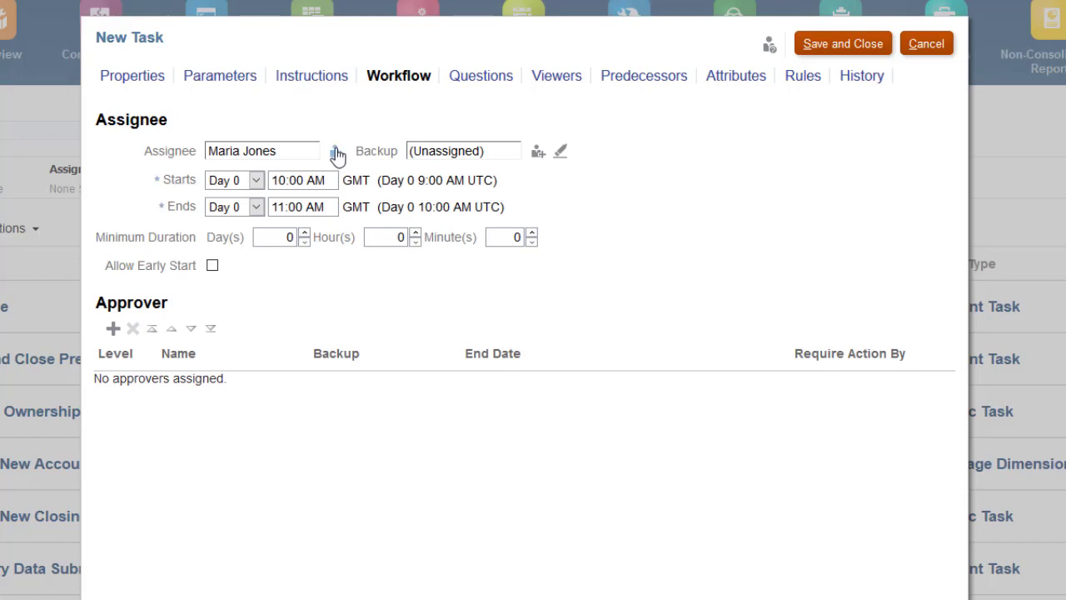
left_click(336, 151)
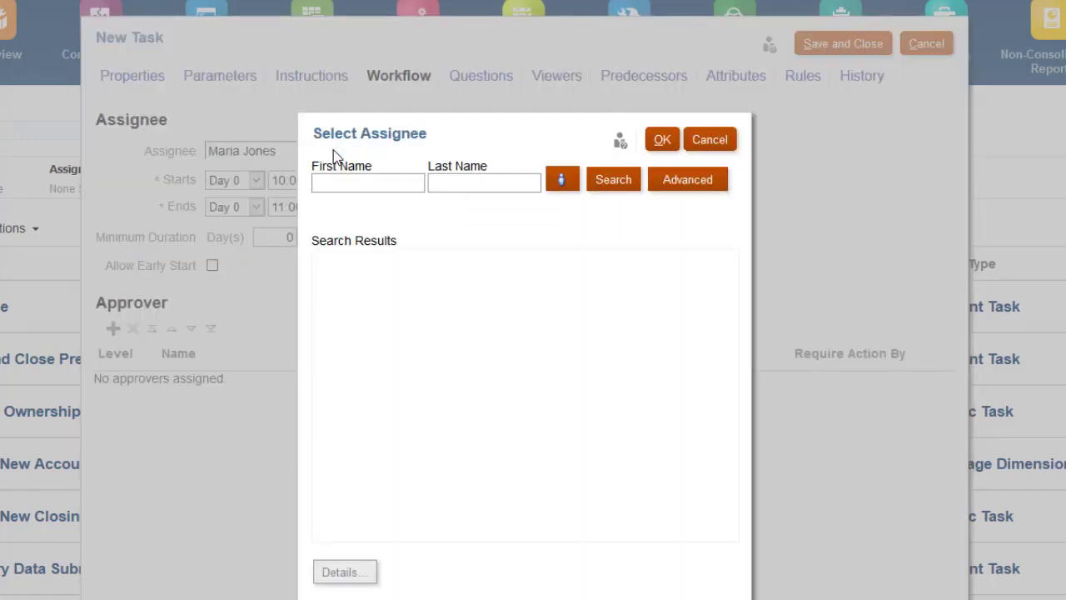
left_click(563, 180)
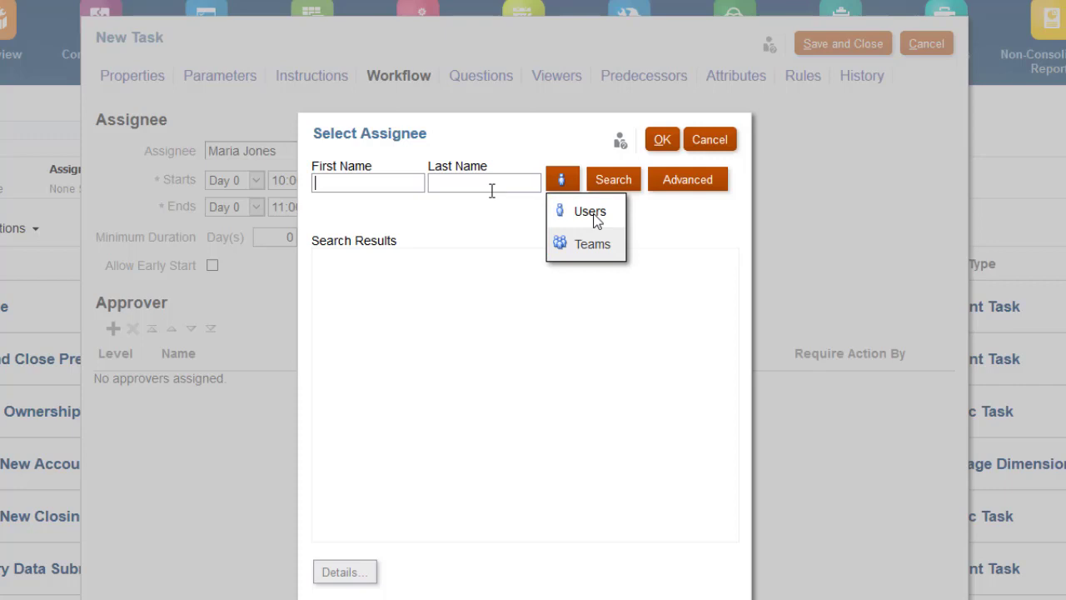
left_click(566, 215)
left_click(612, 185)
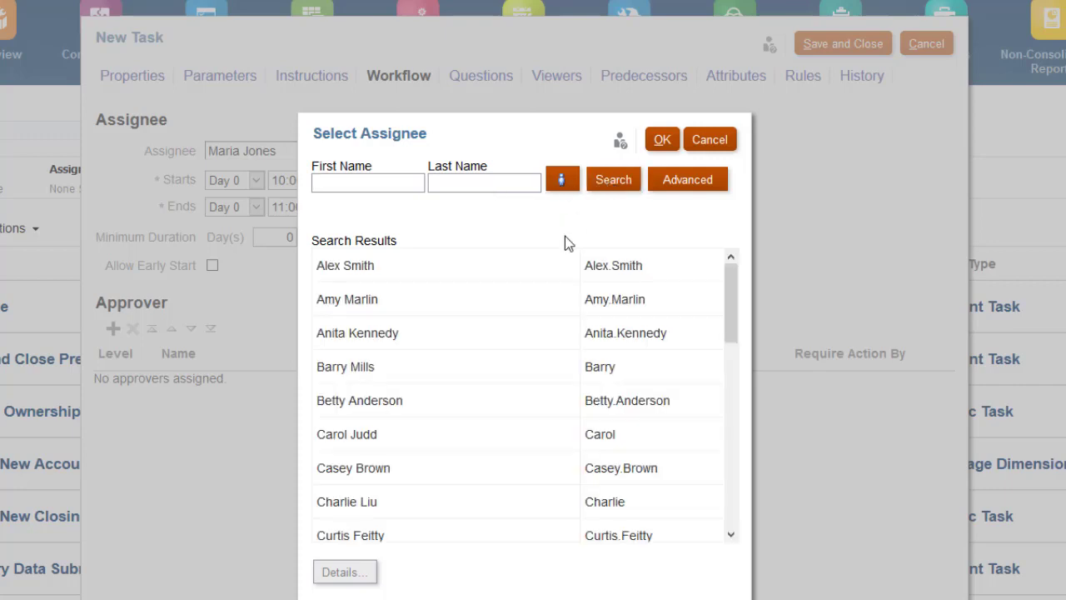
left_click(452, 366)
left_click(661, 139)
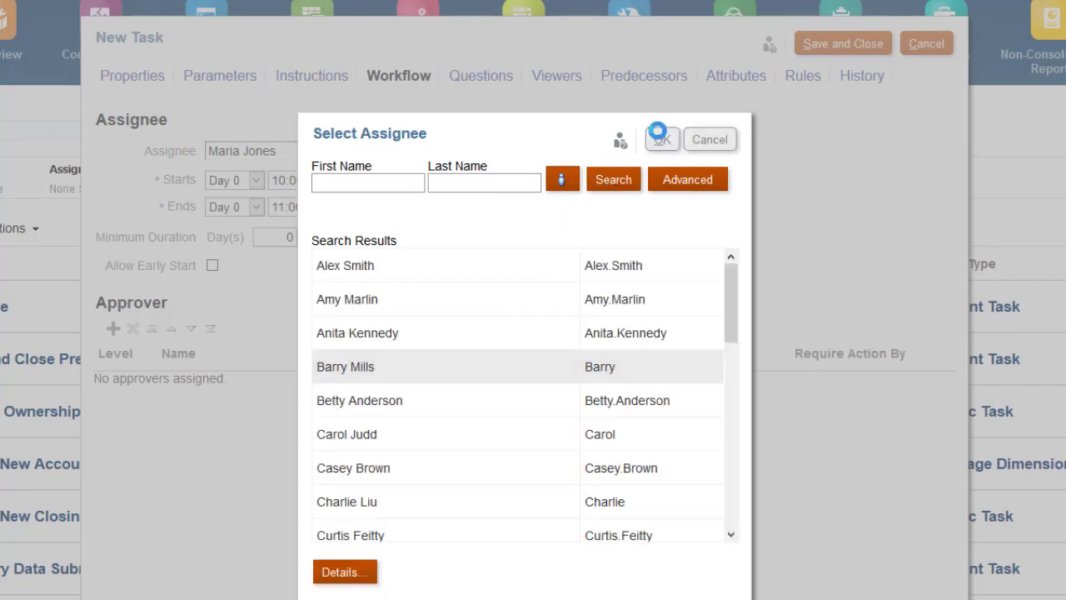
- Schedule the task to start Day -1 5:00 AM and end Day -1 5:00 PM
left_click(256, 180)
left_click(242, 288)
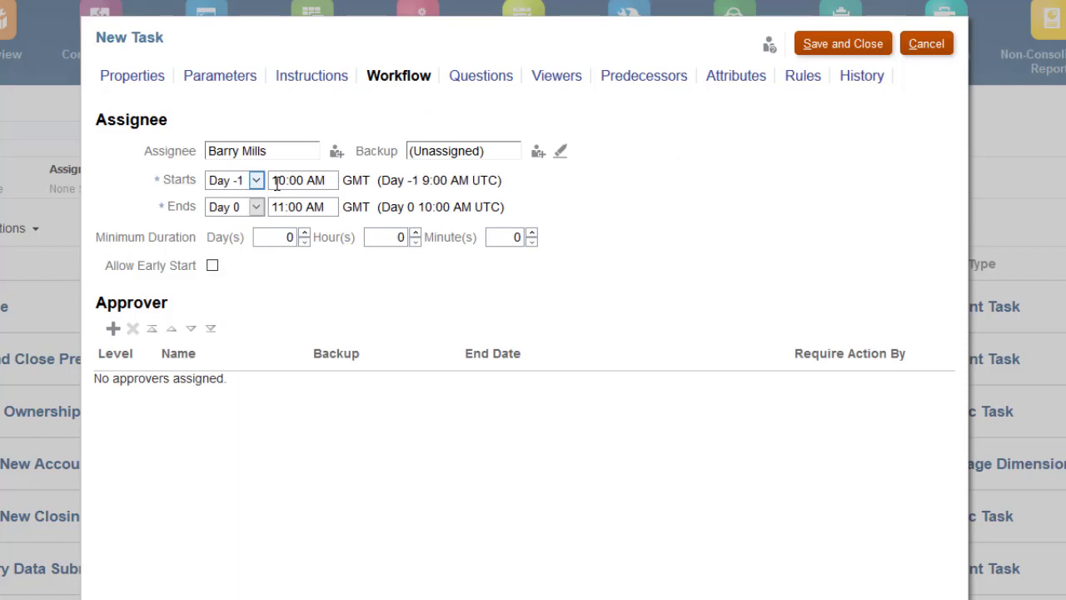
double_click(276, 180)
type("05")
left_click(257, 206)
left_click(226, 312)
triple_click(300, 207)
type("5:00 P")
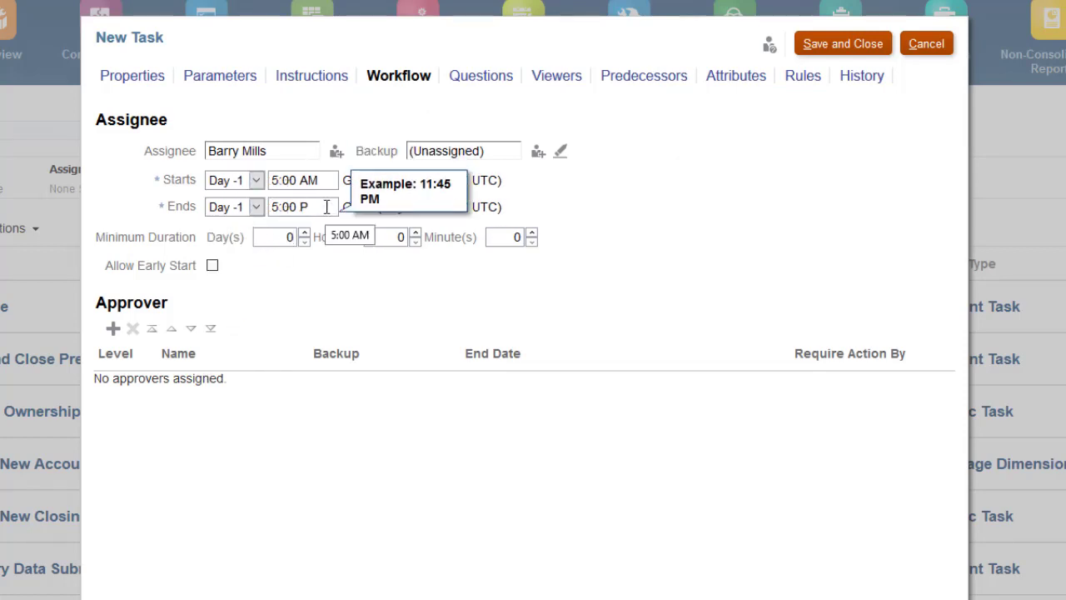
type("M")
key("Tab")
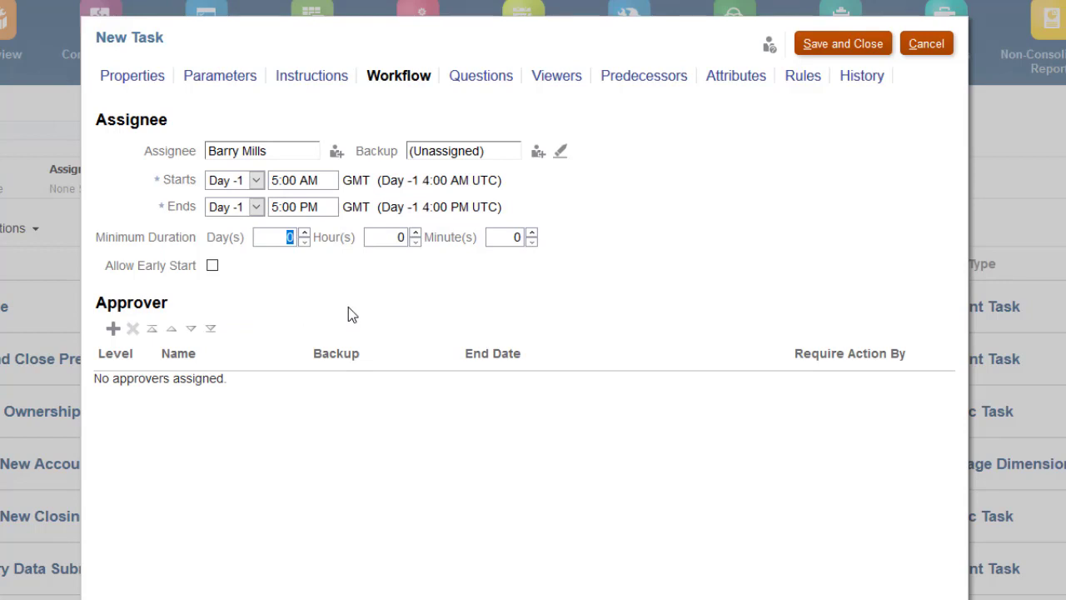
- Pick a backup user and enable Allow Early Start
left_click(538, 151)
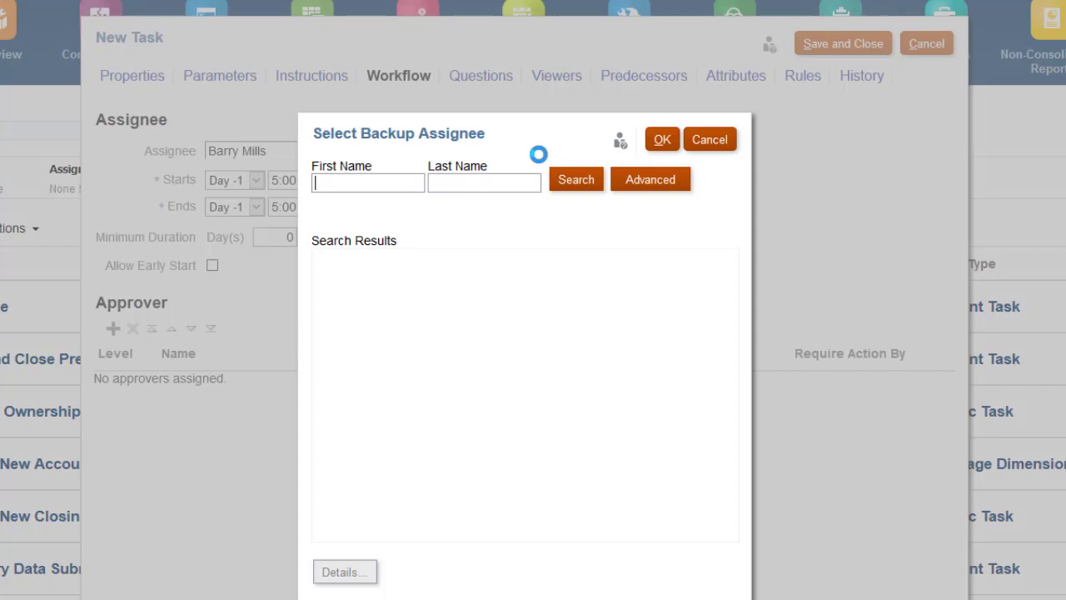
left_click(573, 184)
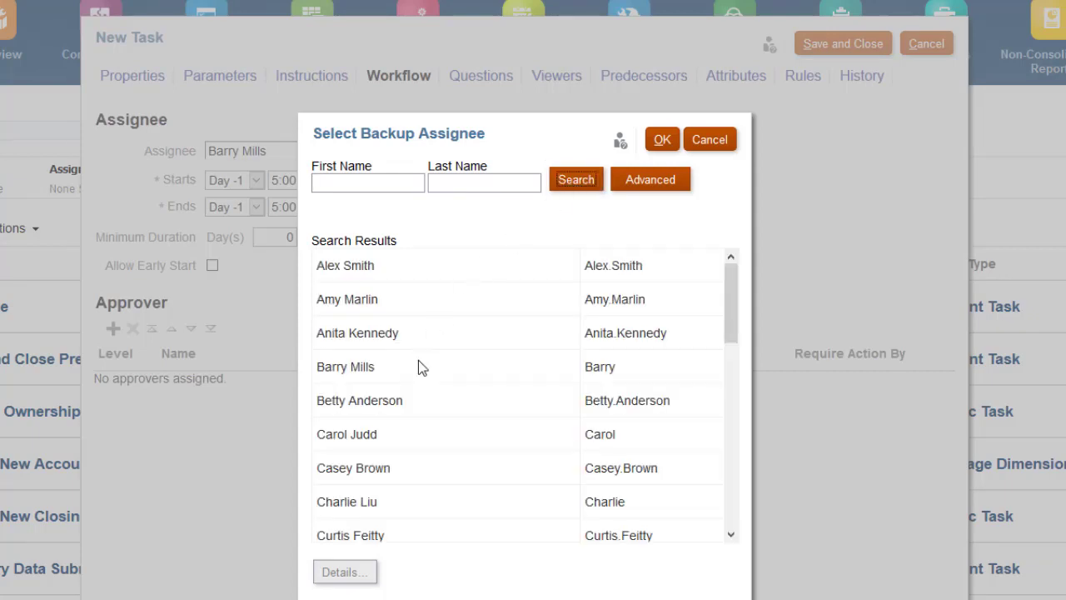
left_click(389, 399)
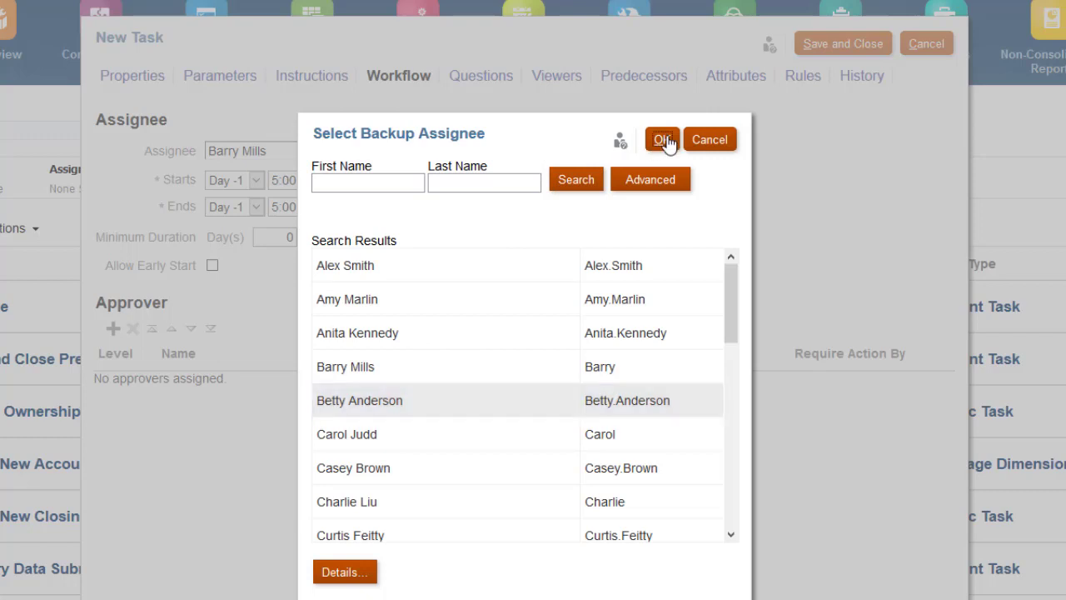
left_click(662, 139)
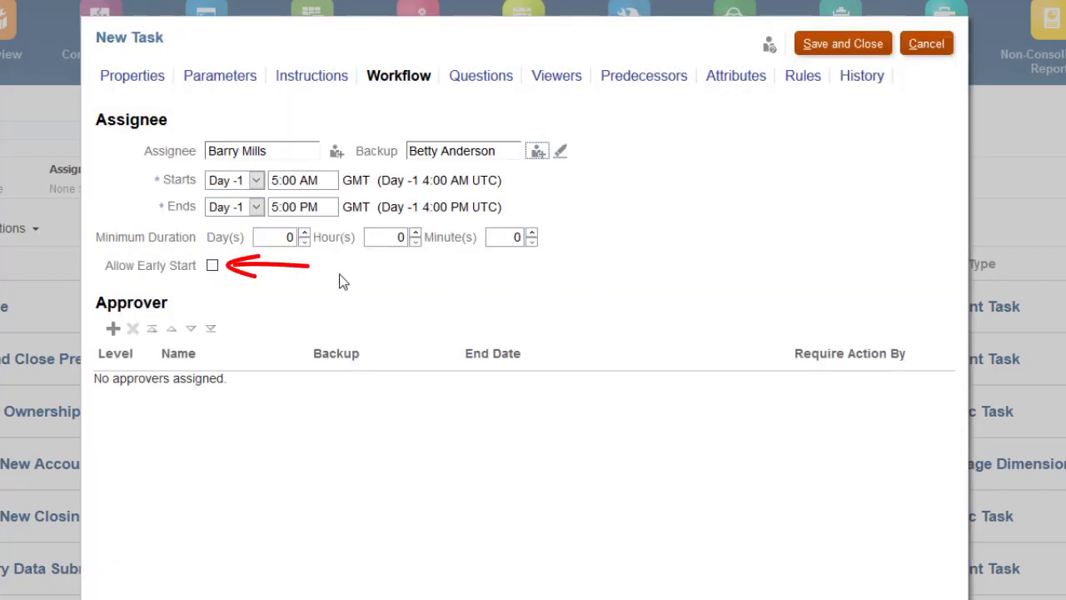
left_click(212, 266)
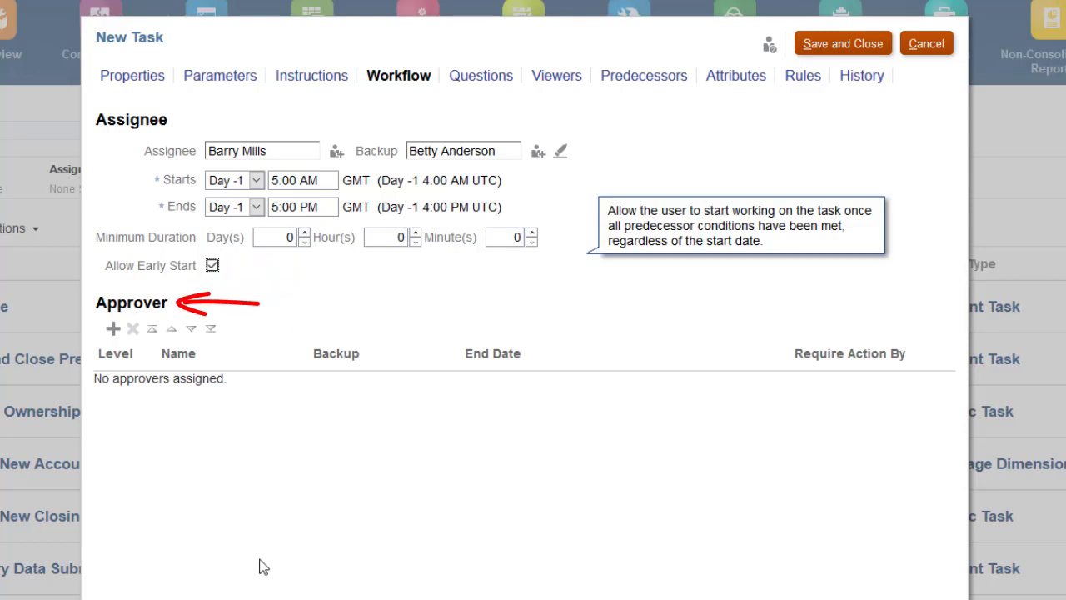
- Add a level-1 approver found by first-name search, ending Day 2
left_click(113, 328)
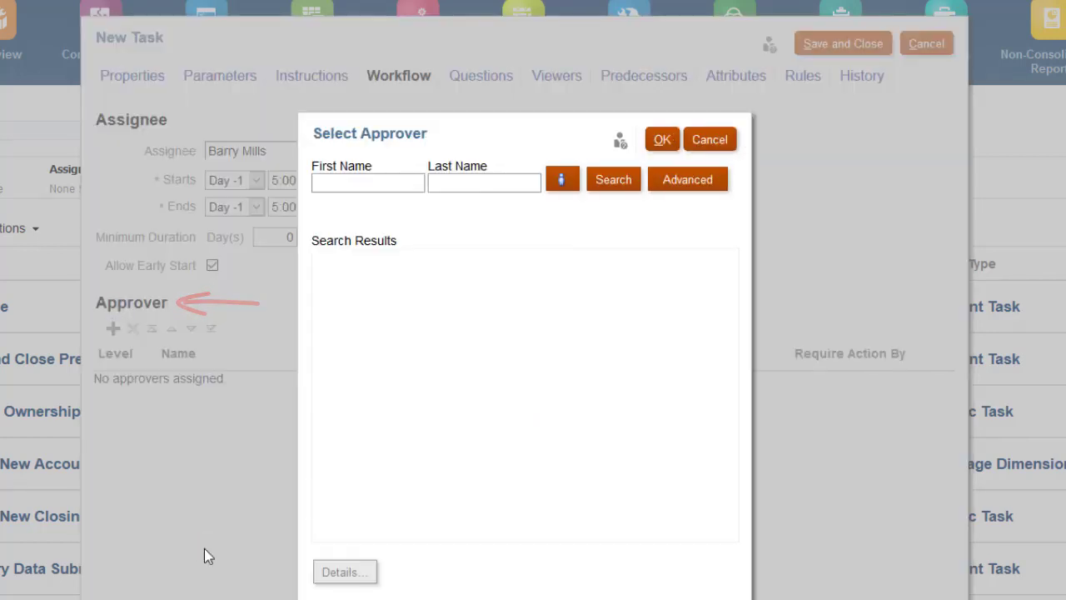
left_click(340, 183)
type("carol")
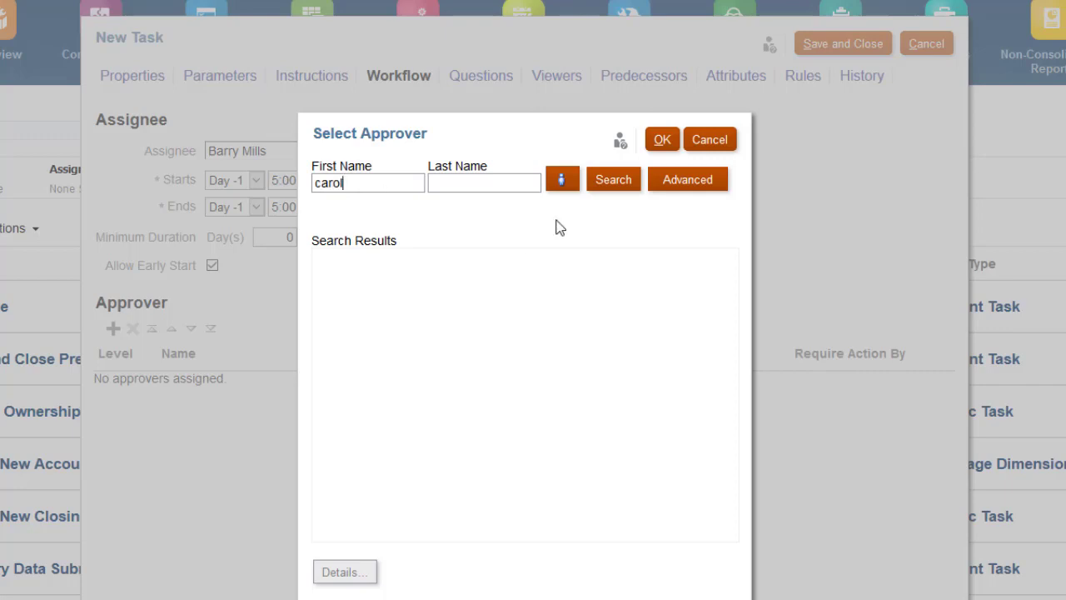
left_click(613, 179)
left_click(464, 275)
left_click(661, 139)
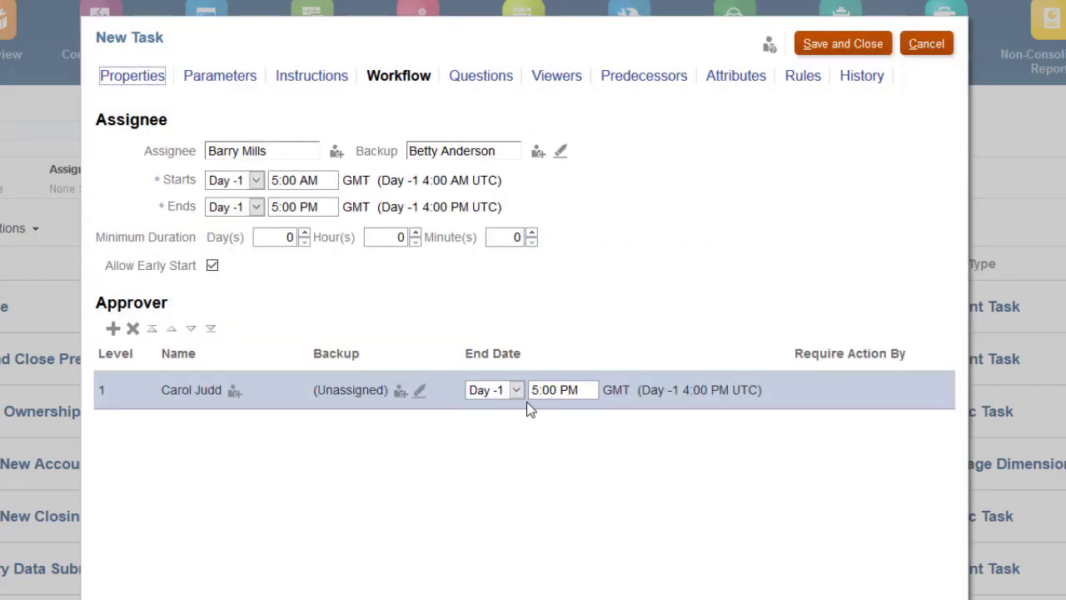
left_click(516, 390)
left_click(491, 119)
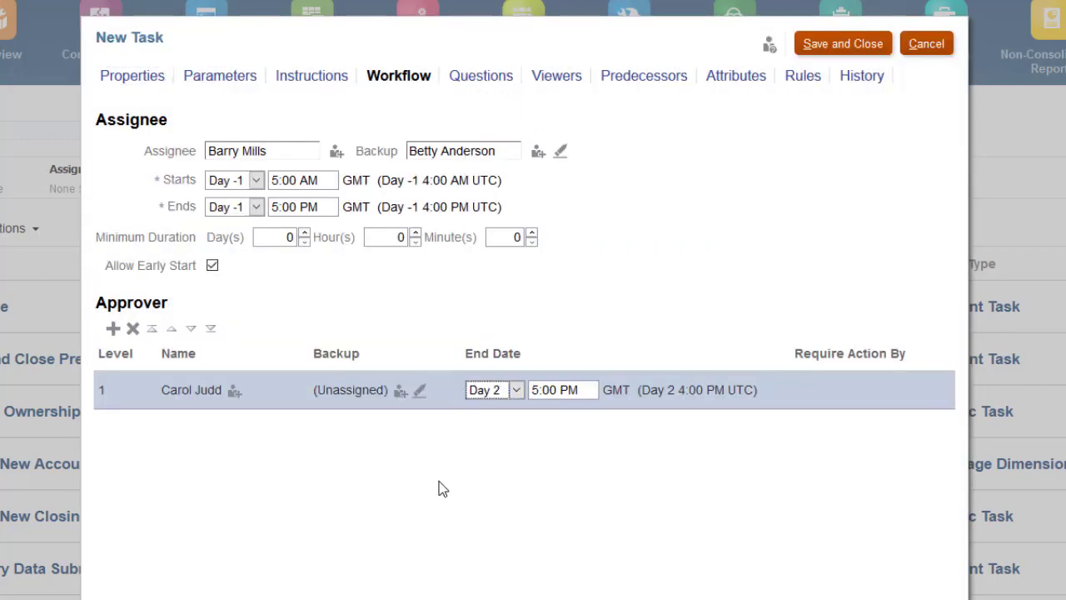
- Add the required Yes/No question 'Did you verify that the imported currency rates match the most recent rate schedule?'
left_click(493, 80)
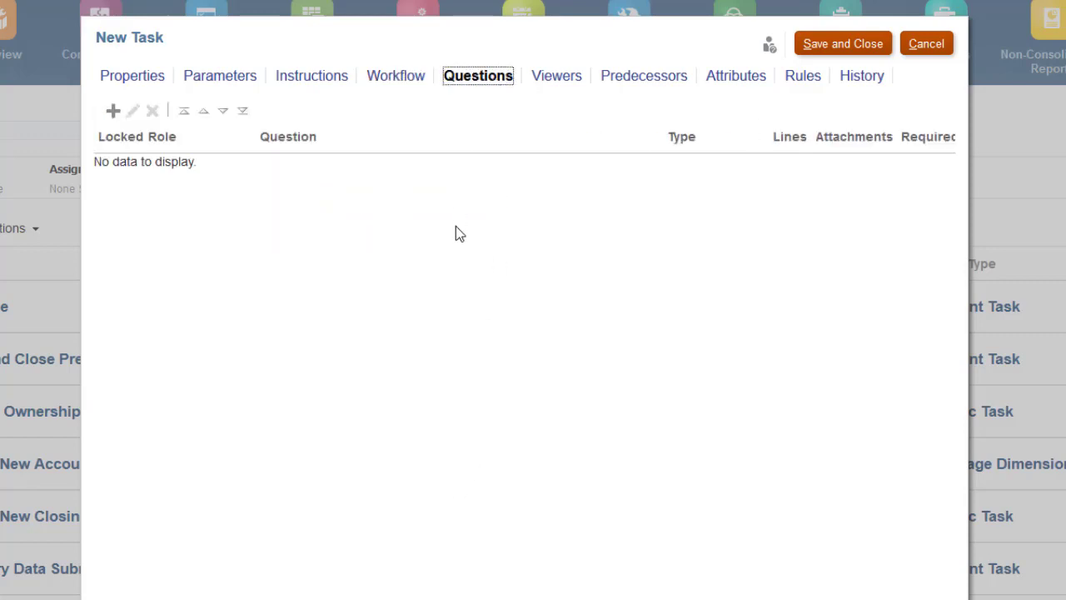
left_click(114, 115)
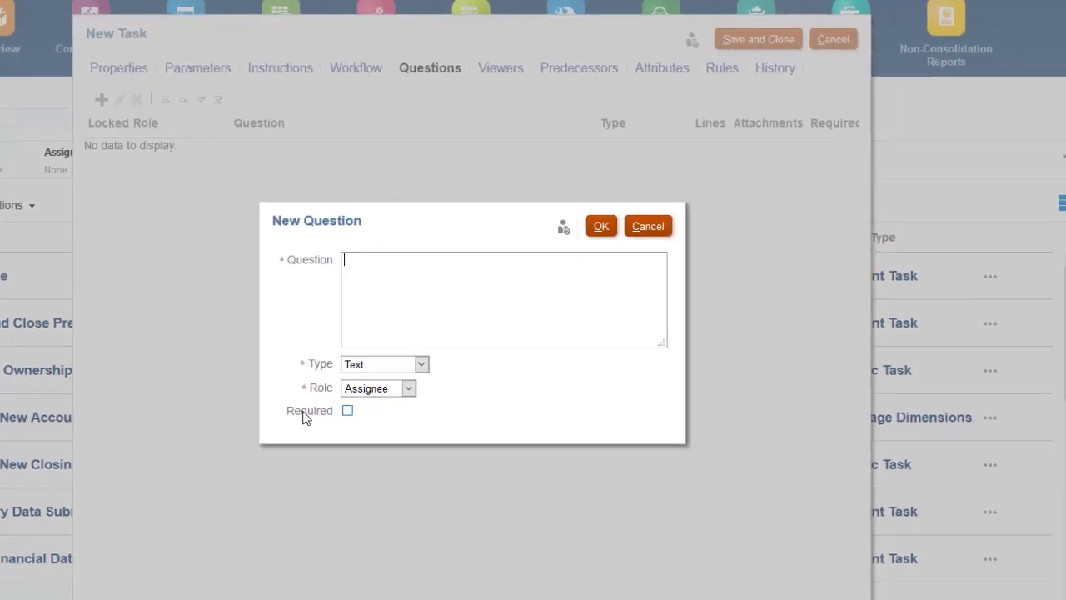
type("Did you verify that the imported currency rates match the most recent")
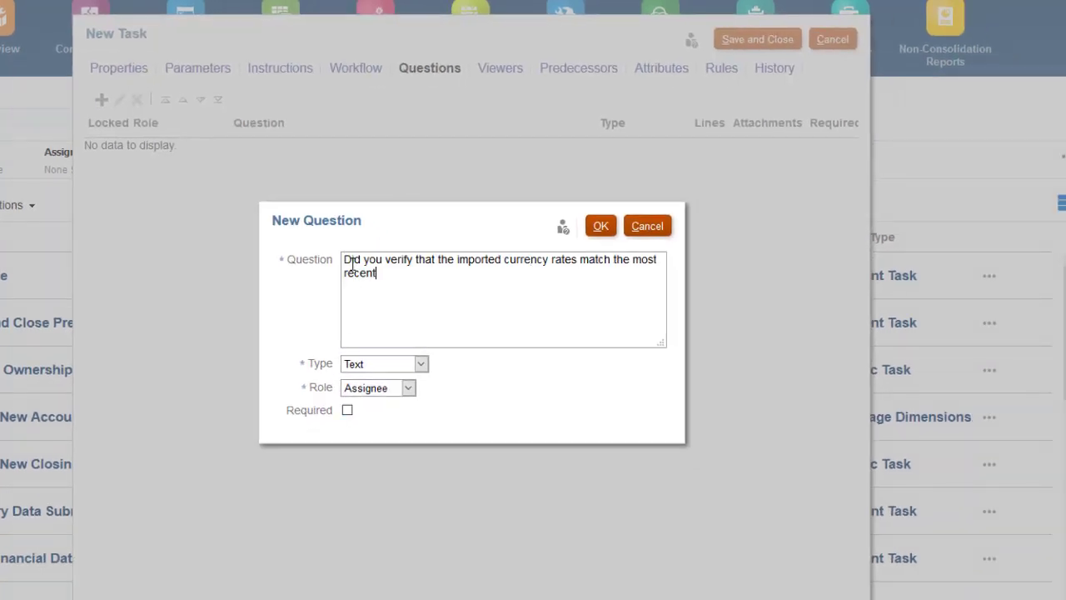
type(" rate schedule?")
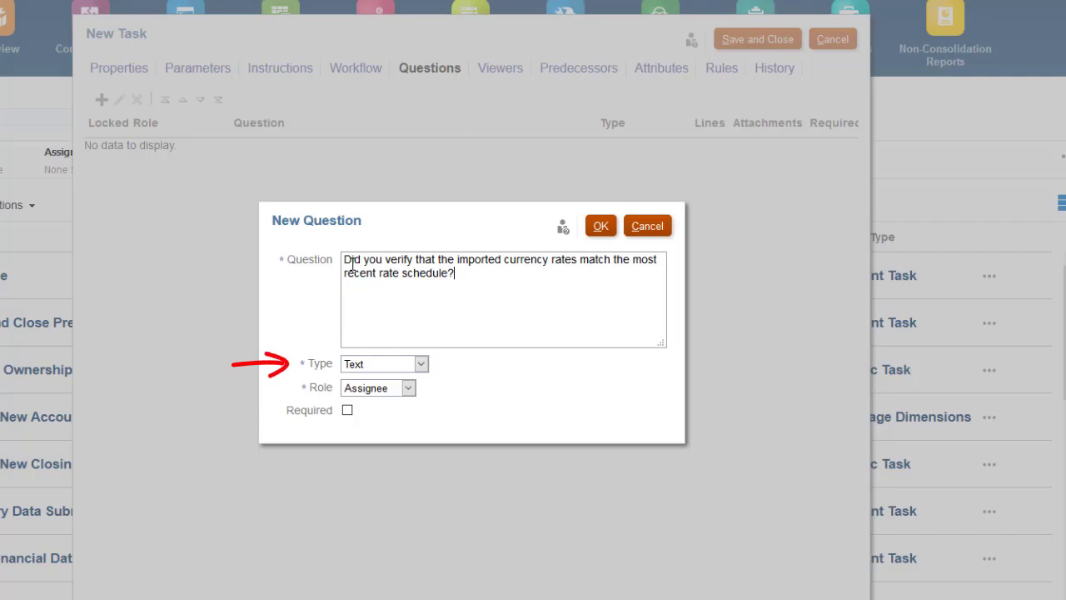
left_click(422, 367)
left_click(408, 560)
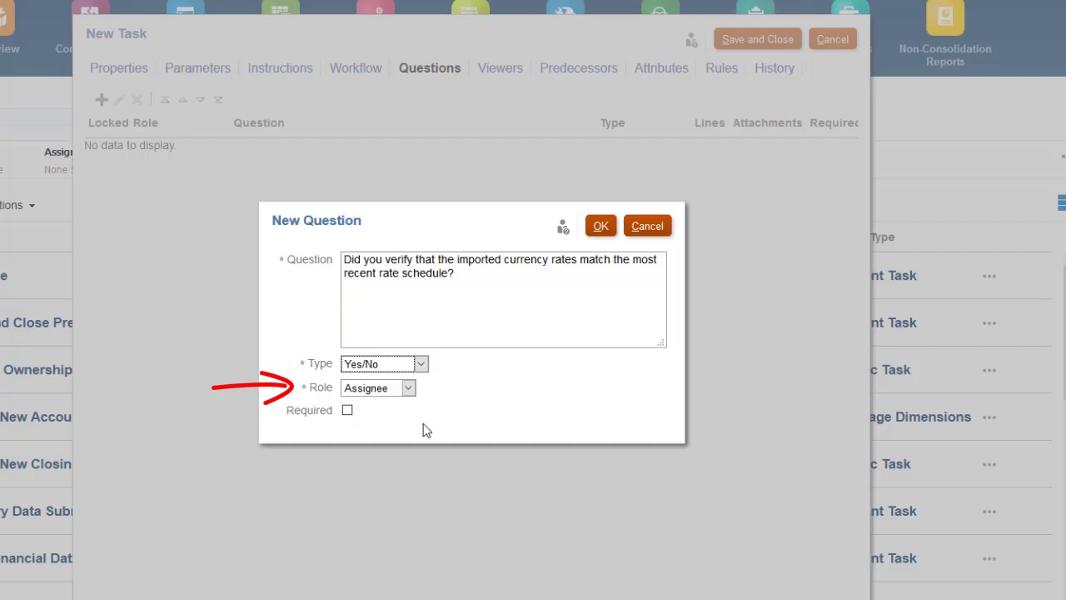
left_click(347, 412)
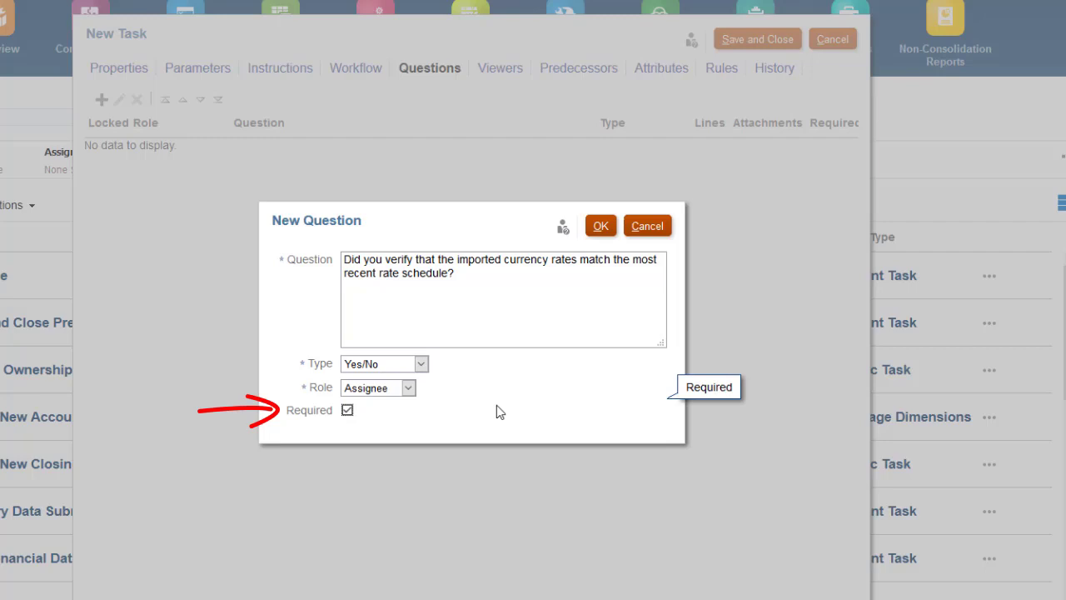
left_click(601, 226)
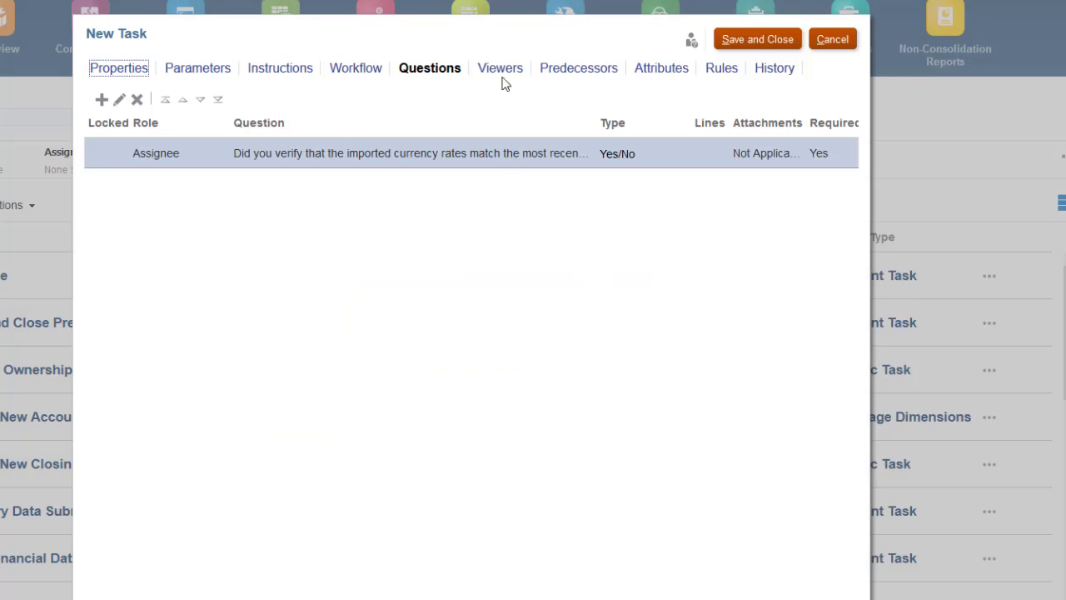
- Add two users from Select Viewers as viewers of the task
left_click(504, 73)
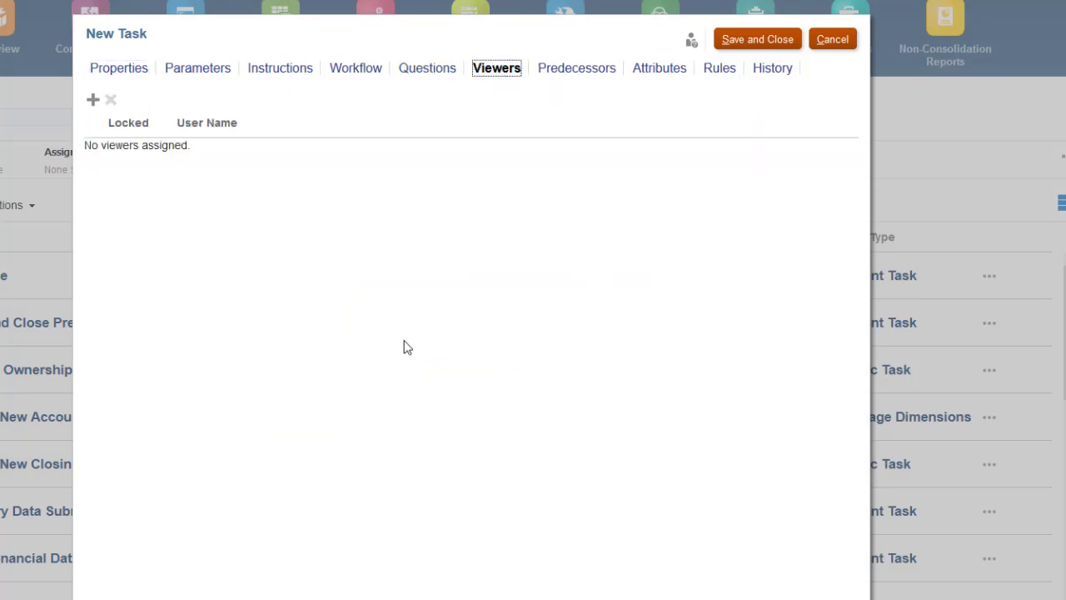
left_click(93, 100)
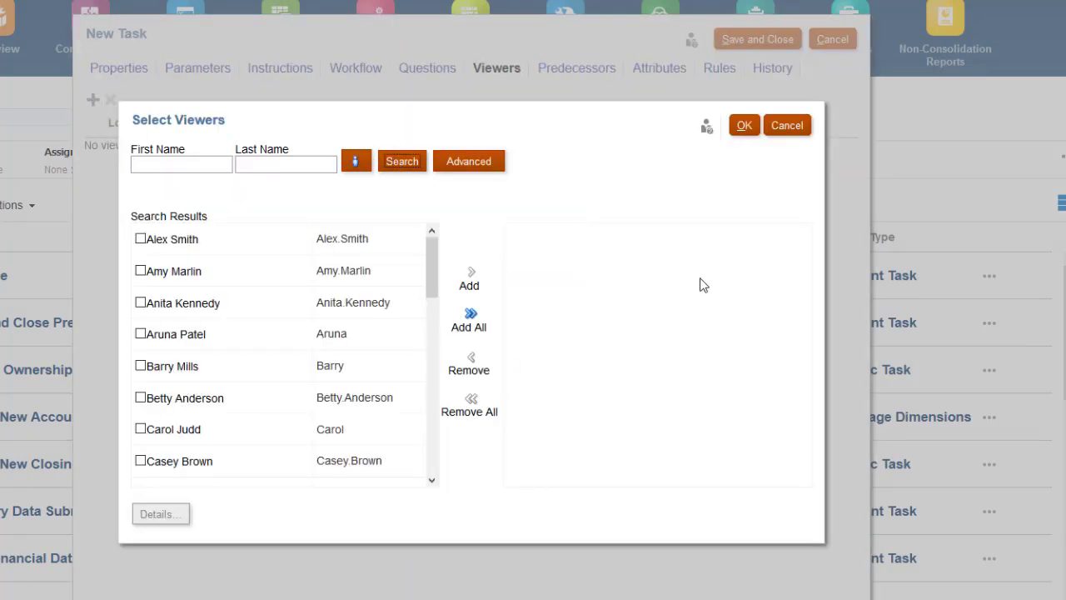
left_click_drag(432, 268, 429, 330)
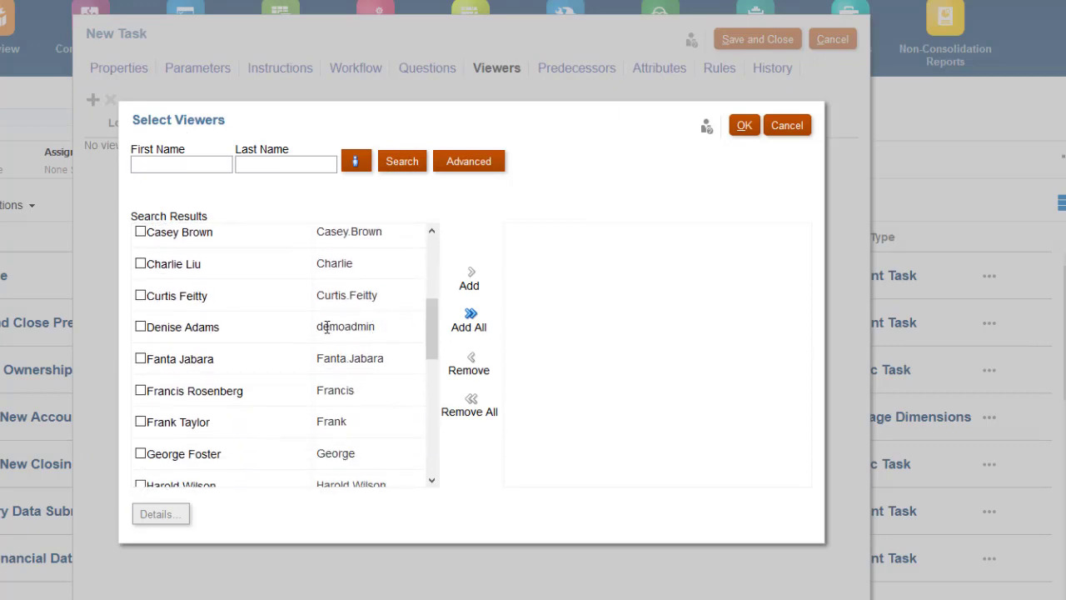
left_click(140, 327)
left_click(140, 421)
left_click(468, 278)
left_click(743, 126)
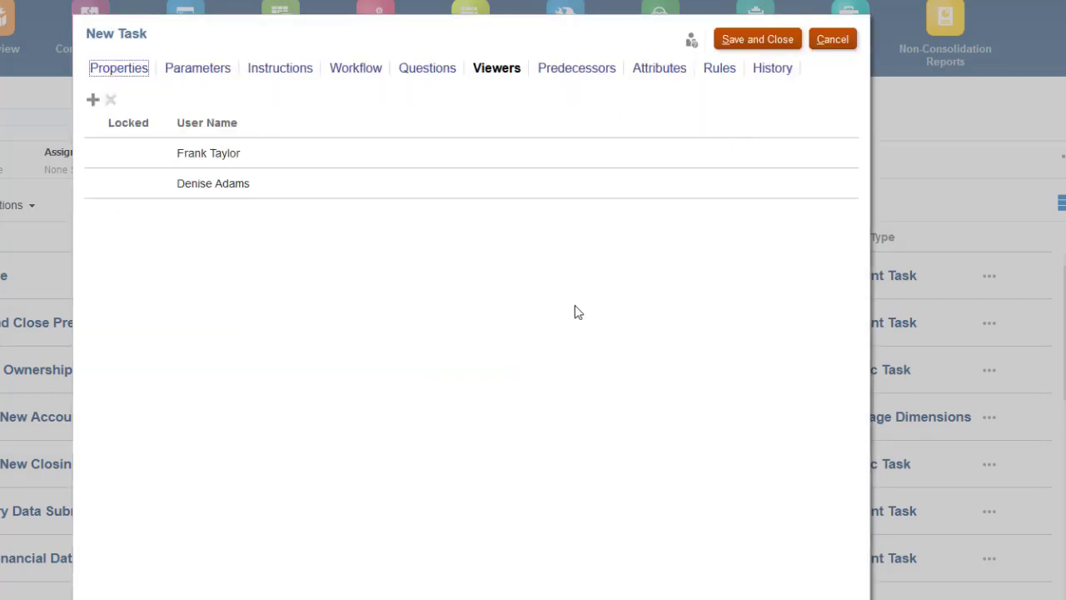
- Add Load Currency Rates as a Finish to Start predecessor
left_click(584, 74)
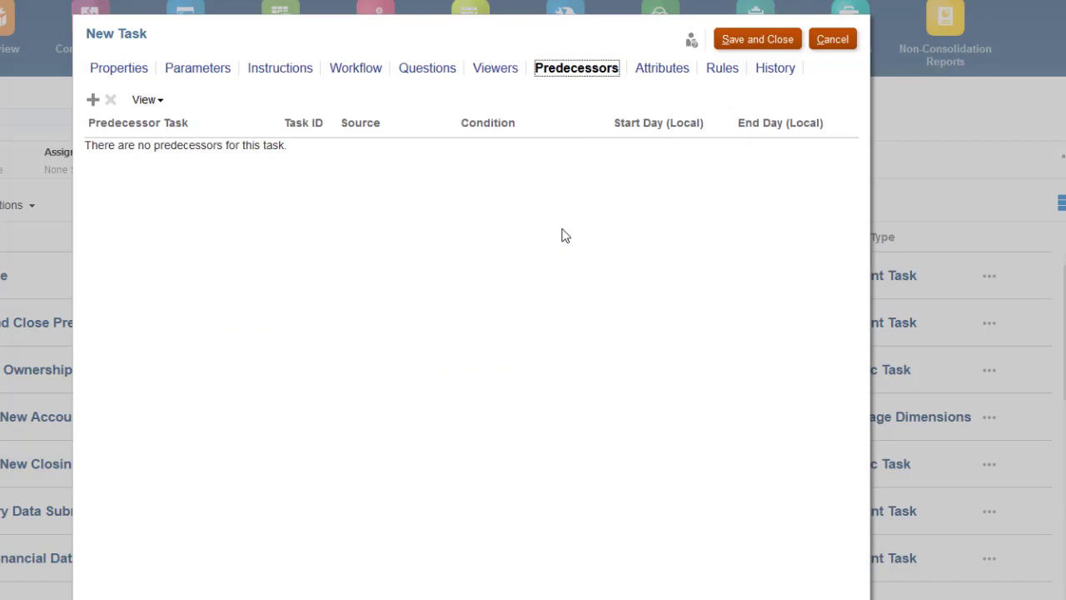
left_click(92, 100)
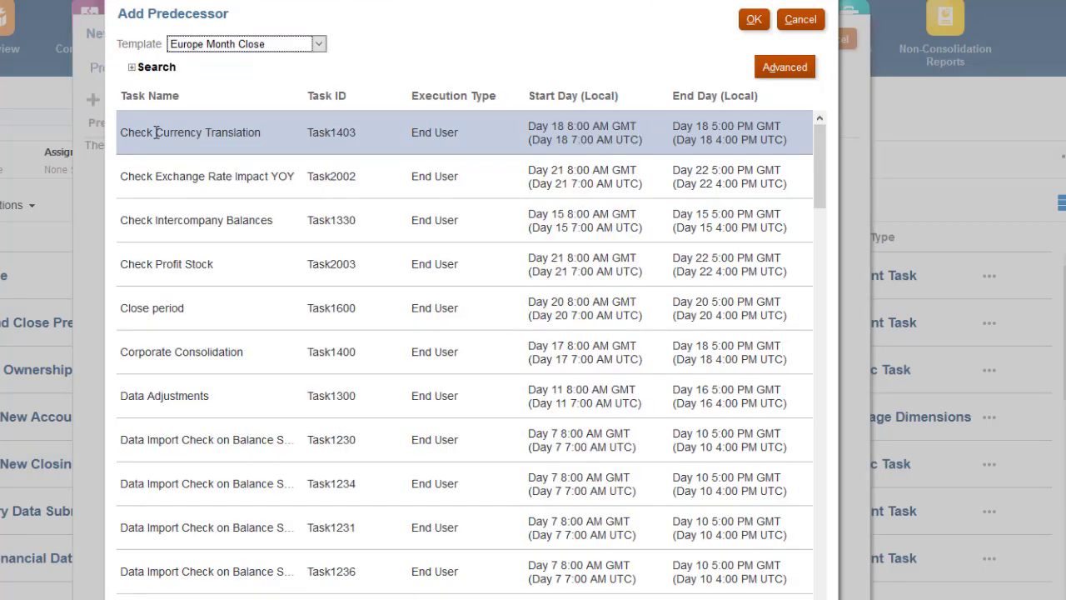
left_click_drag(819, 163, 755, 414)
left_click(255, 332)
left_click(753, 19)
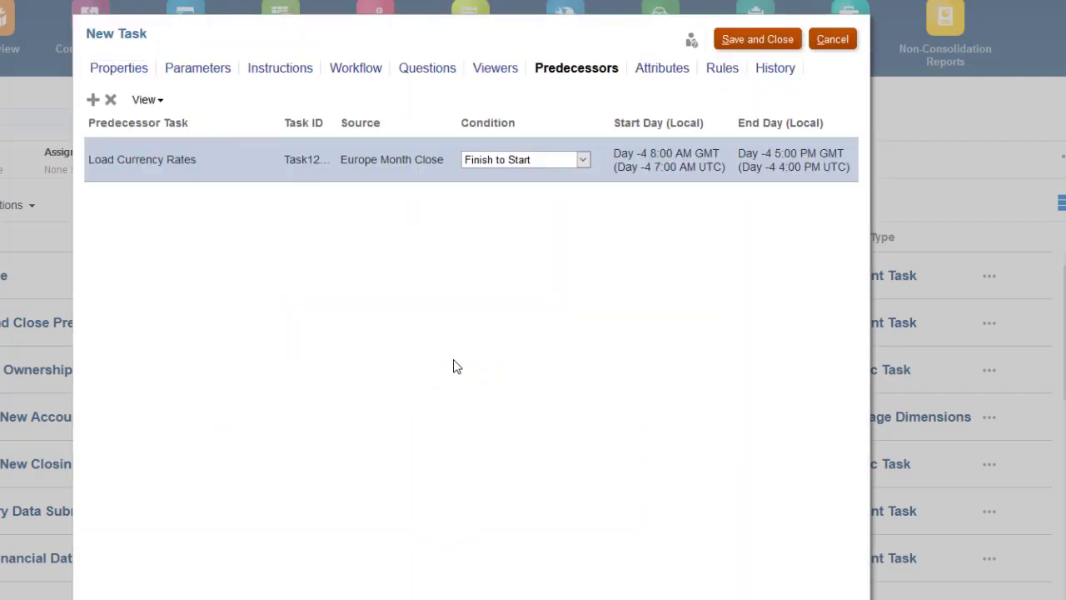
left_click(583, 160)
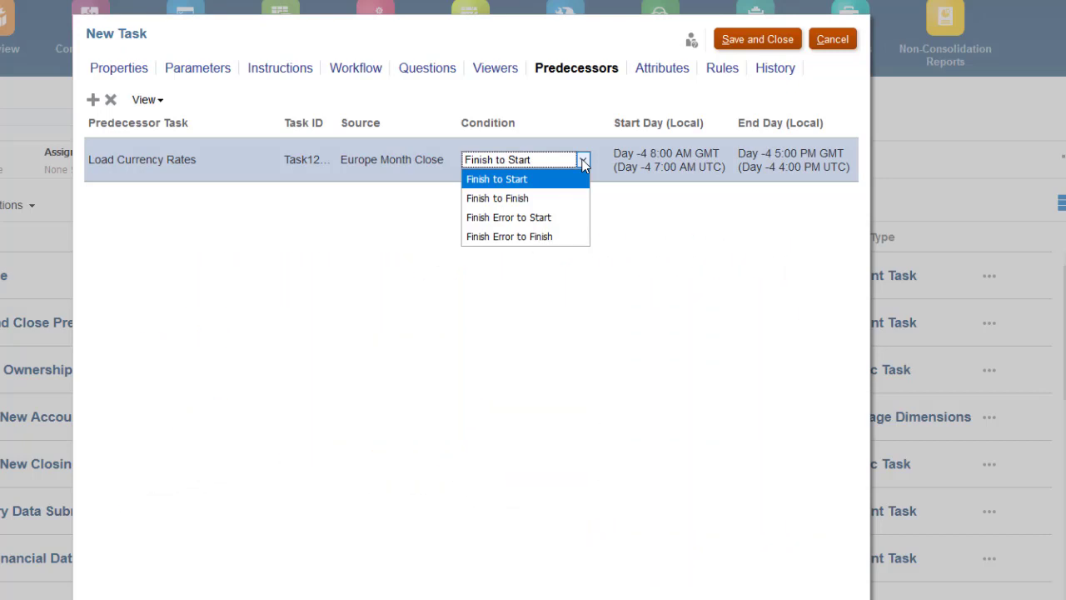
left_click(583, 161)
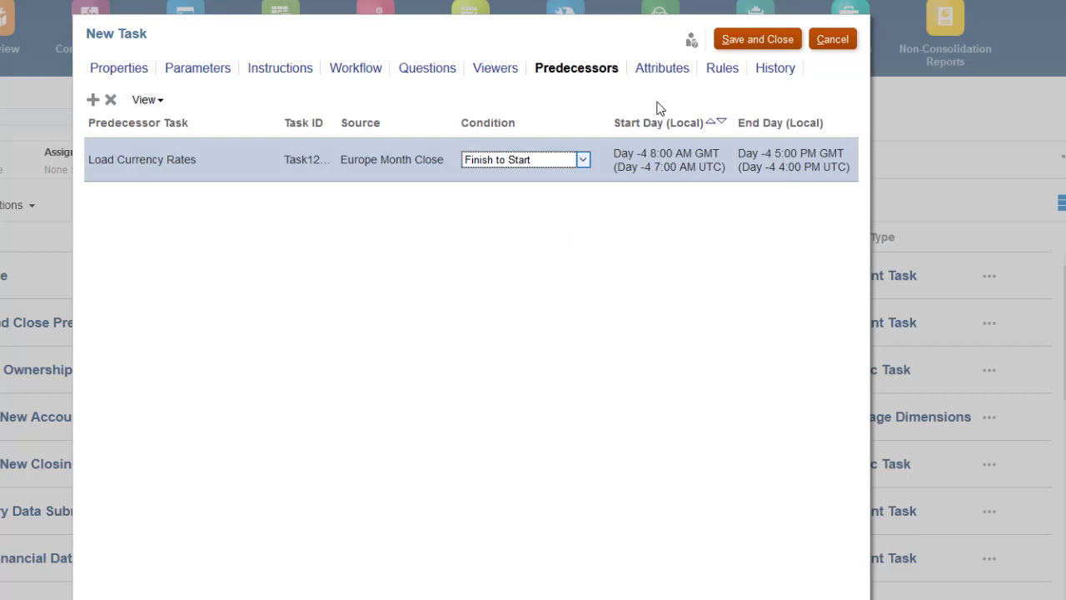
- Add the Currency Translation attribute with value Yes to the task
left_click(669, 72)
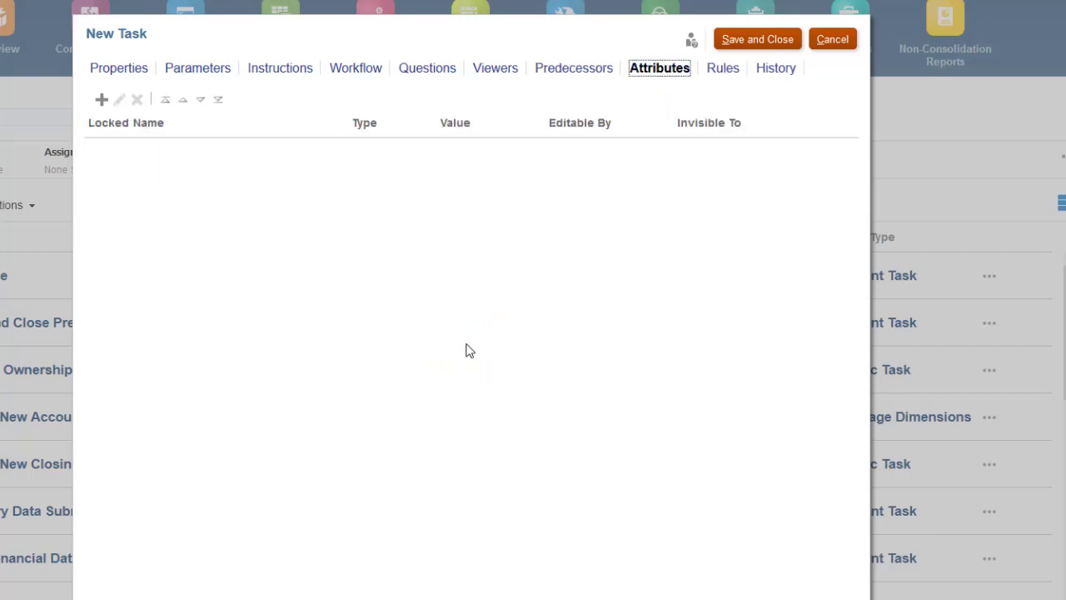
left_click(102, 100)
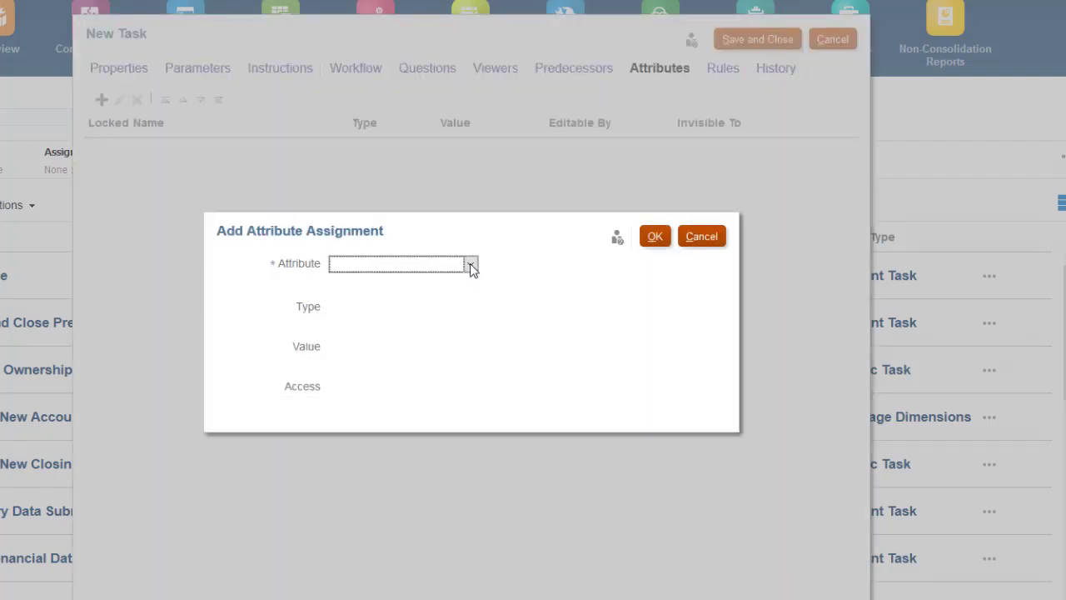
left_click(470, 264)
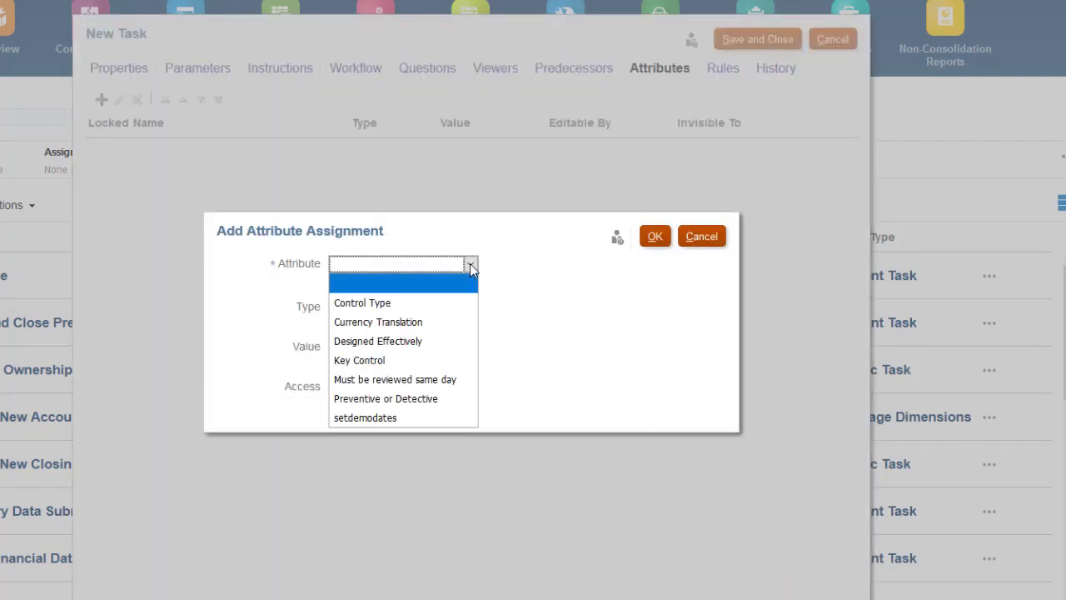
left_click(437, 316)
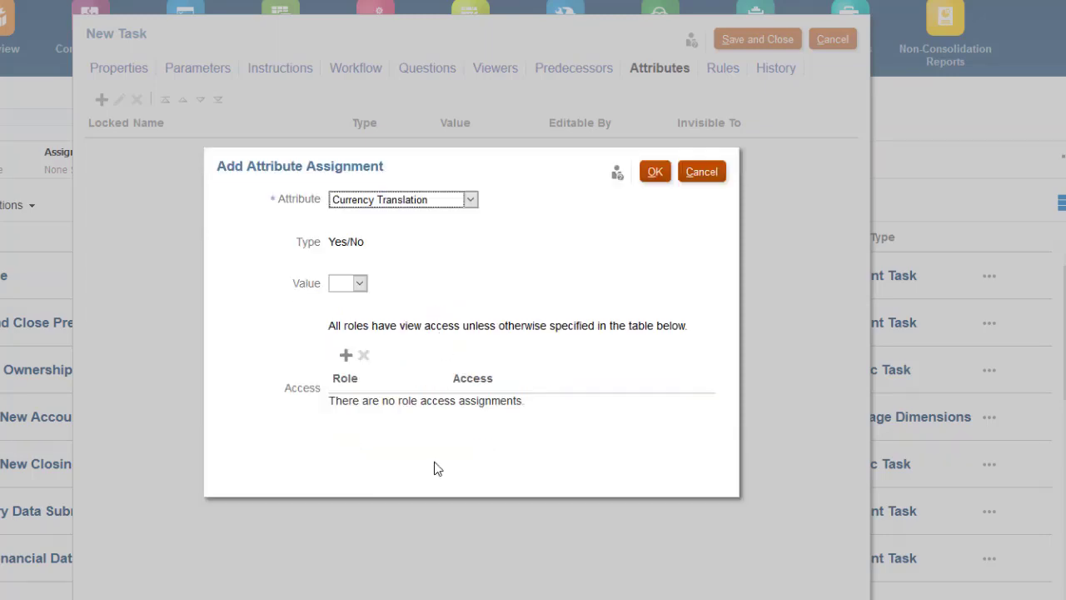
left_click(359, 283)
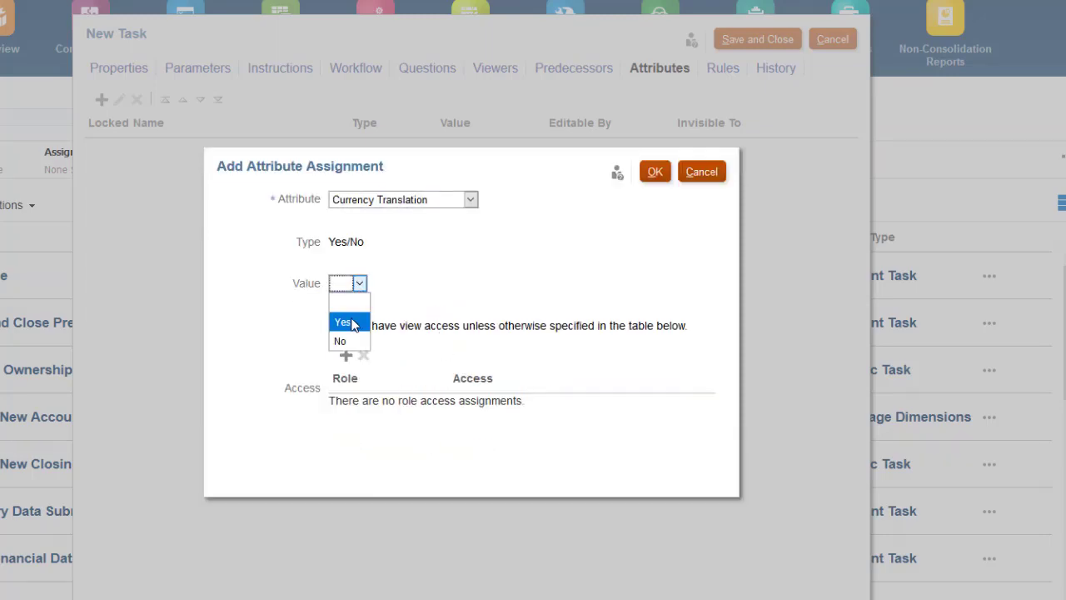
left_click(356, 321)
left_click(654, 172)
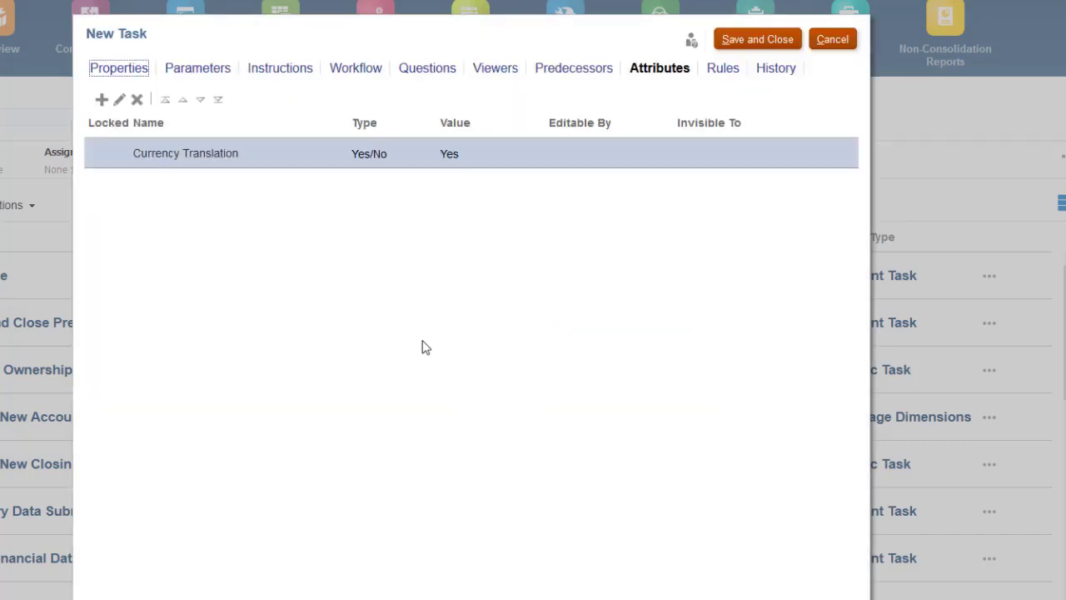
left_click(721, 72)
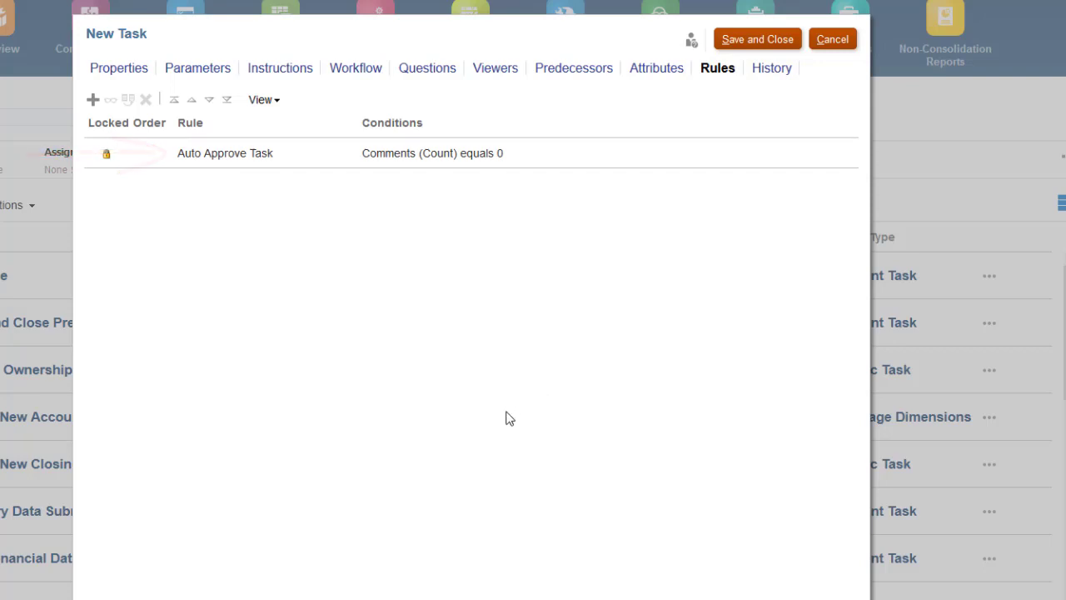
- Save and close the new 'Review currency rates' task so it appears in the task list
left_click(758, 42)
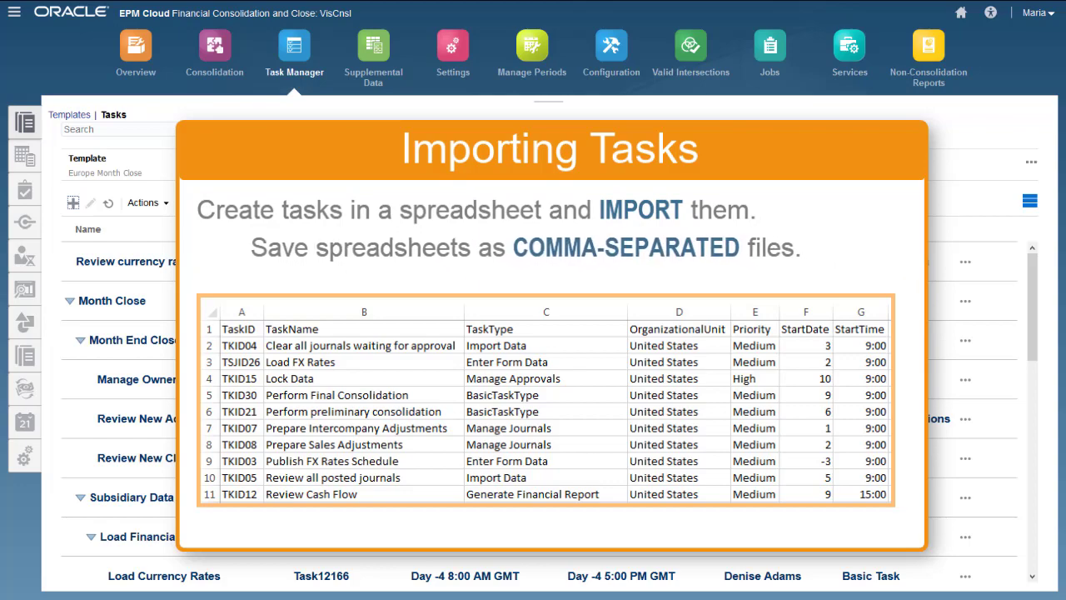
- Import tasks from MonthlyCloseTasksEurope.csv in Replace mode, with MM/dd/yyyy dates and comma delimiter
left_click(166, 203)
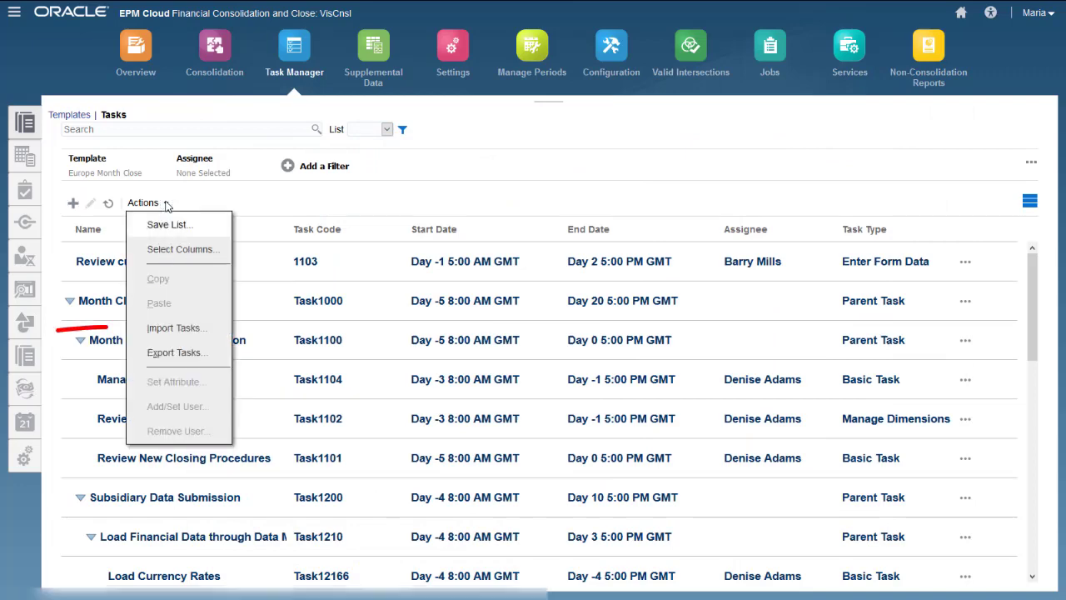
left_click(172, 328)
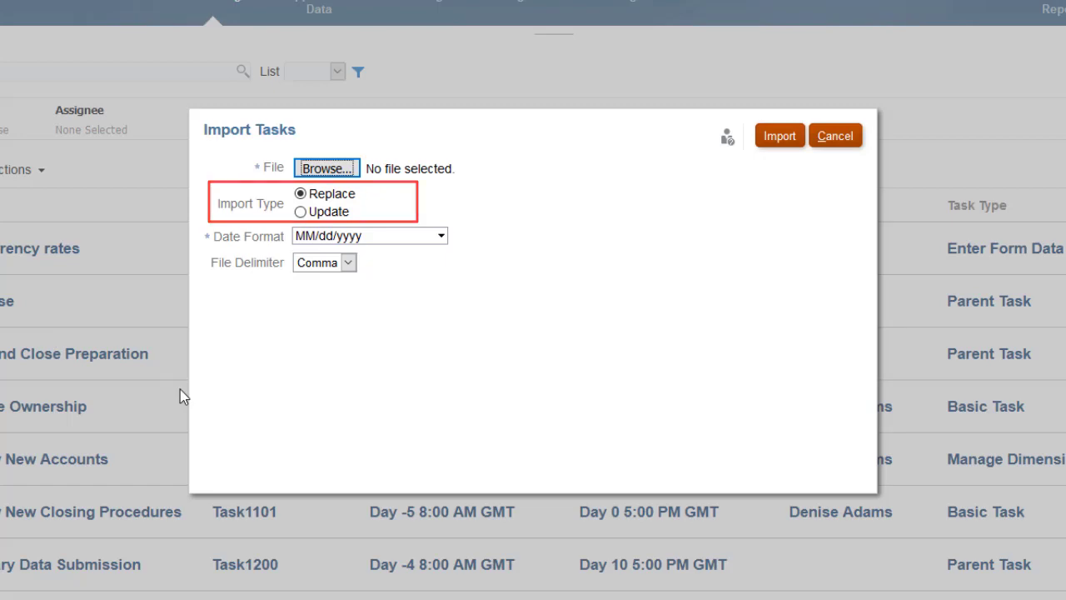
left_click(332, 171)
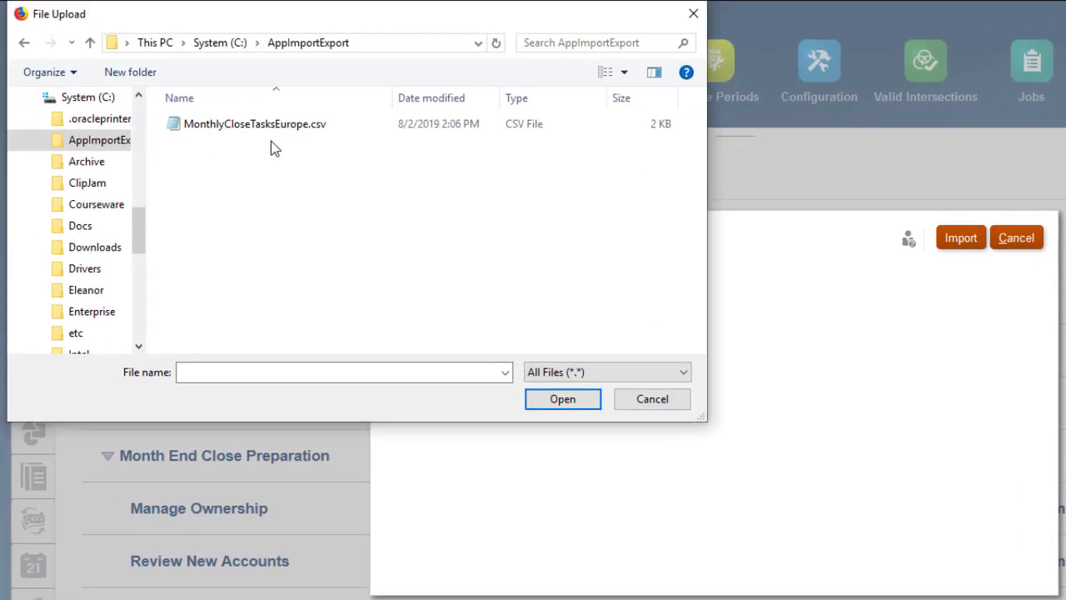
left_click(274, 124)
left_click(563, 398)
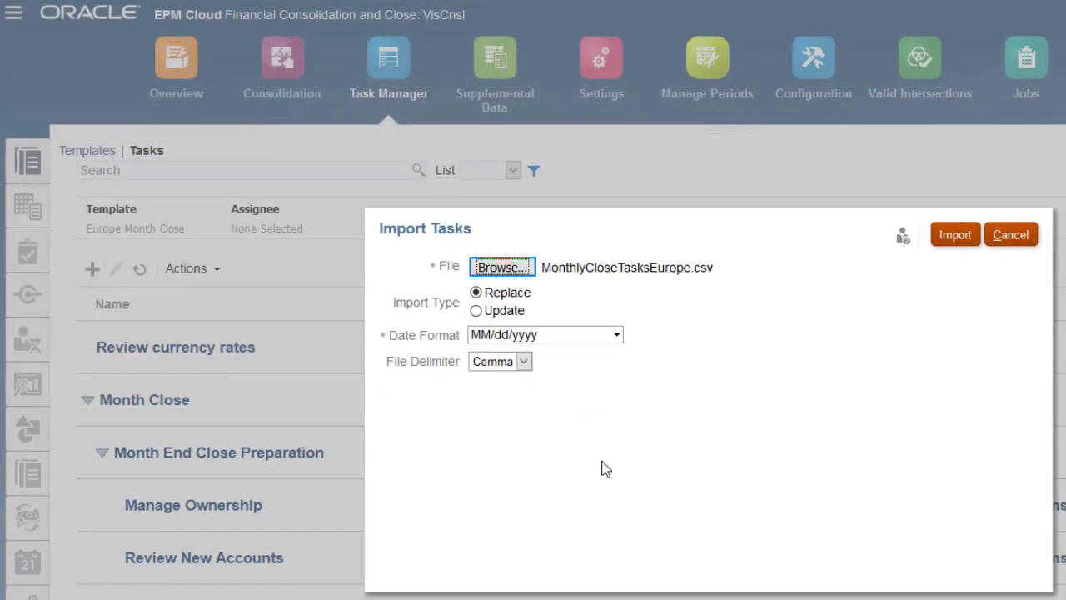
left_click(951, 234)
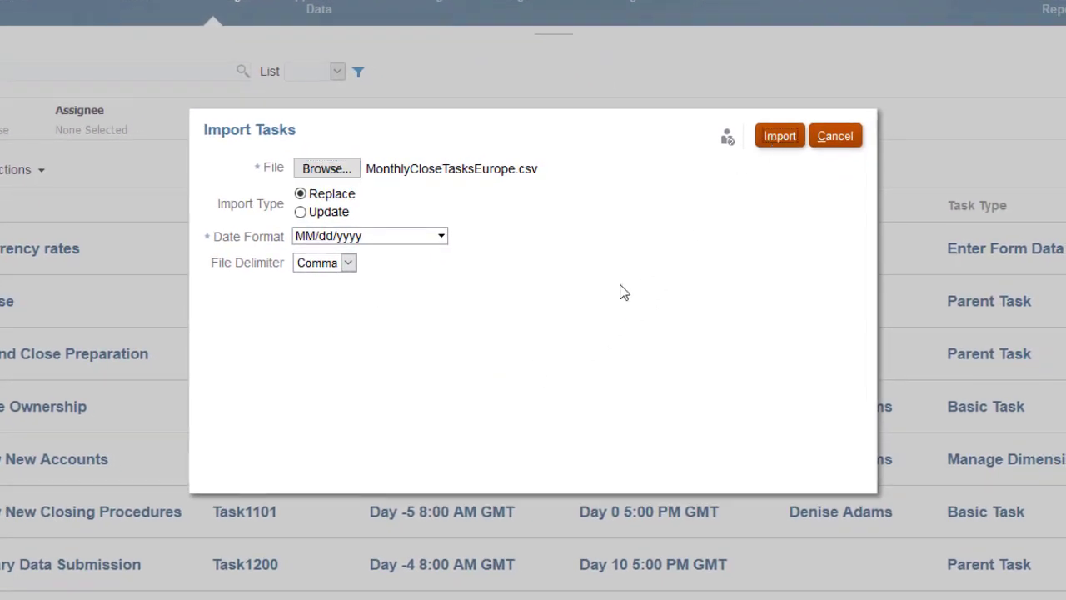